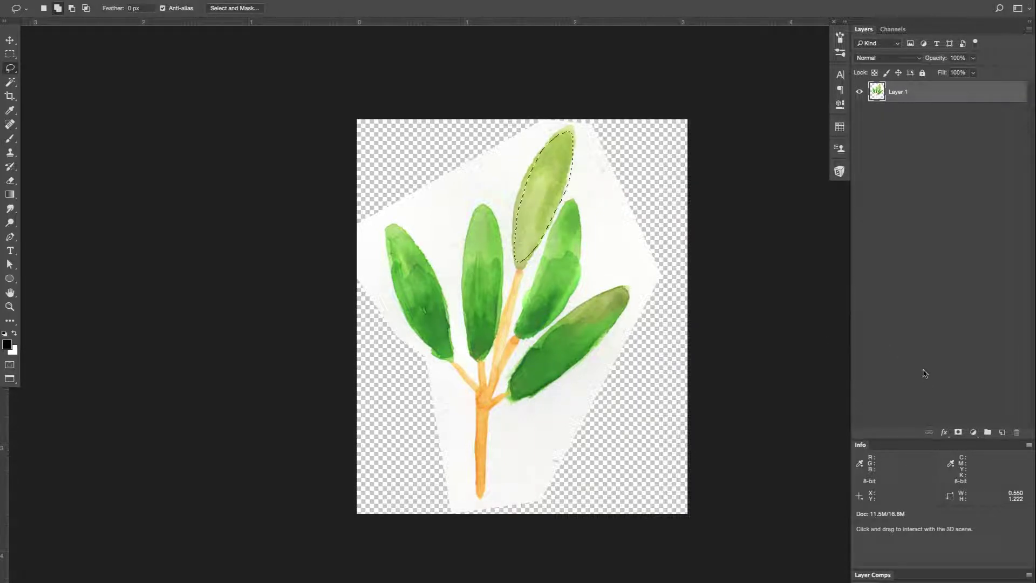
Add a layer mask to Layer 1 from the top leaf selection, and toggle the mask off and on.
left_click(957, 433)
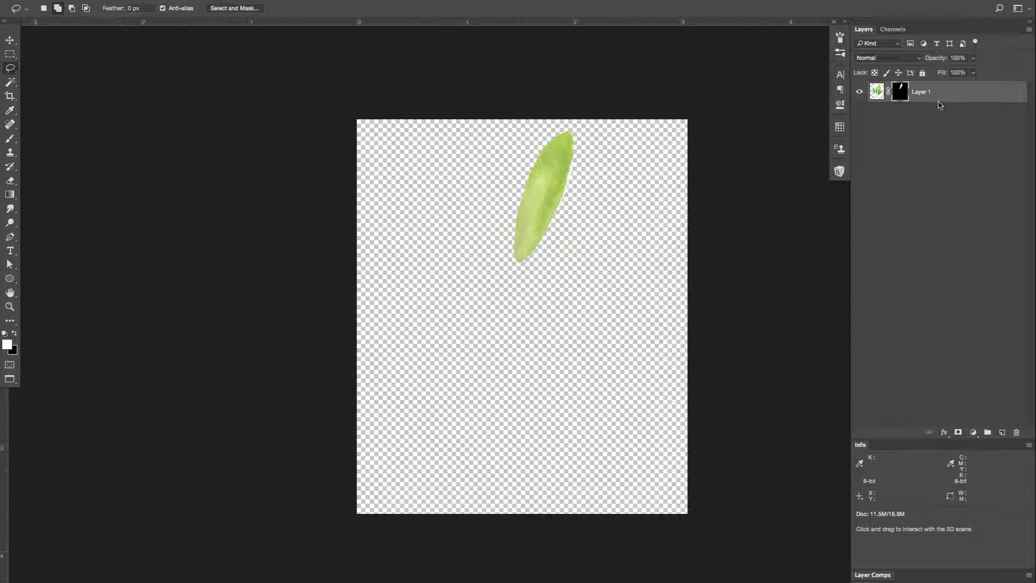
right_click(905, 94)
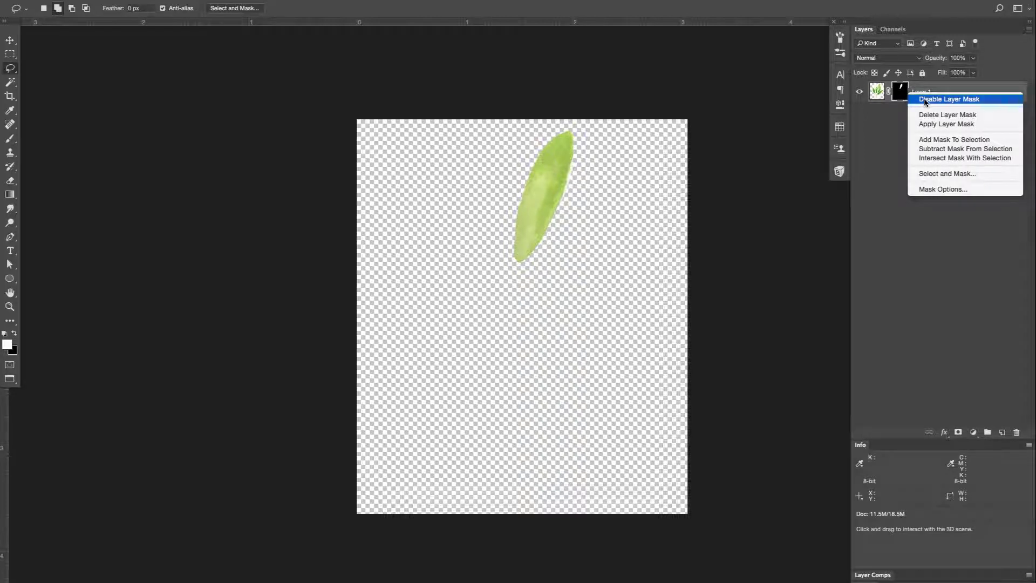
left_click(925, 100)
right_click(903, 94)
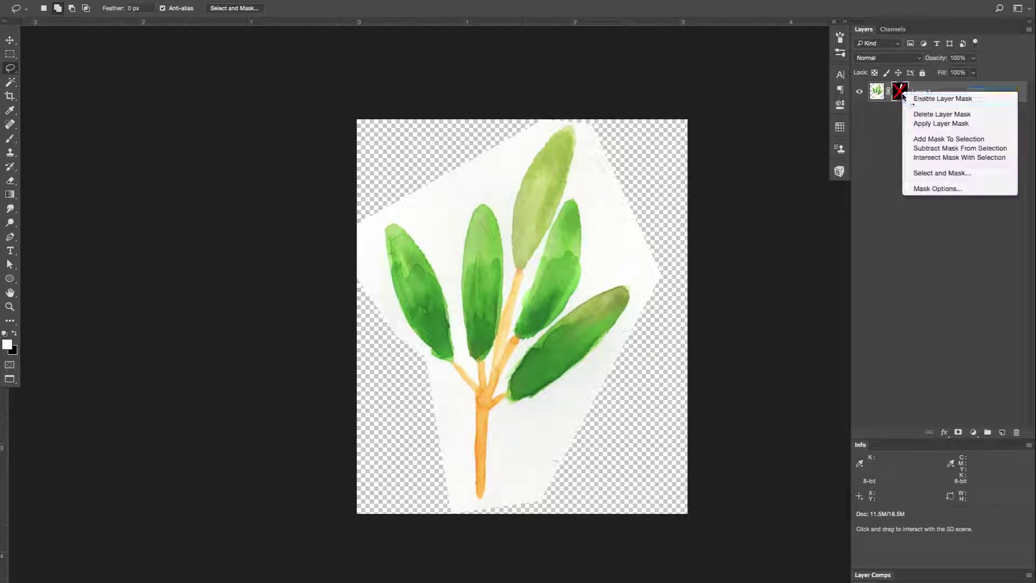
left_click(917, 99)
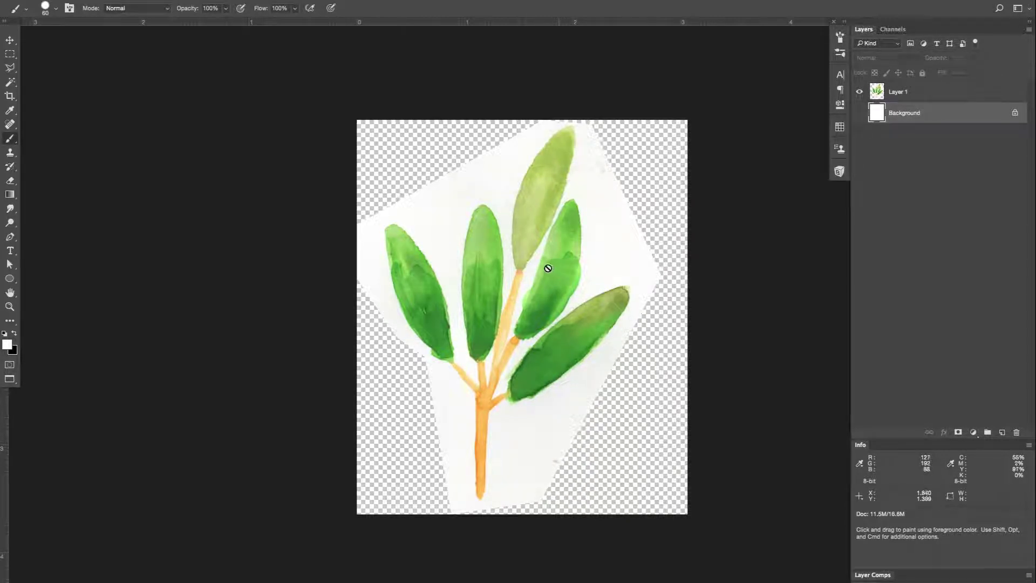
Switch Quick Mask mode on and off repeatedly to compare it with normal editing, keeping the Brush tool active.
left_click(19, 364)
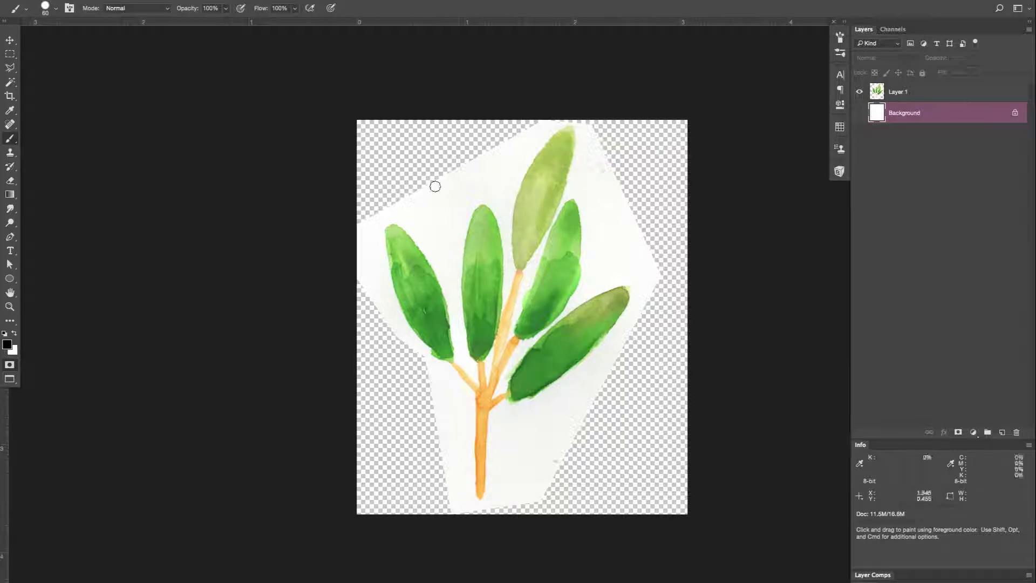
key("x")
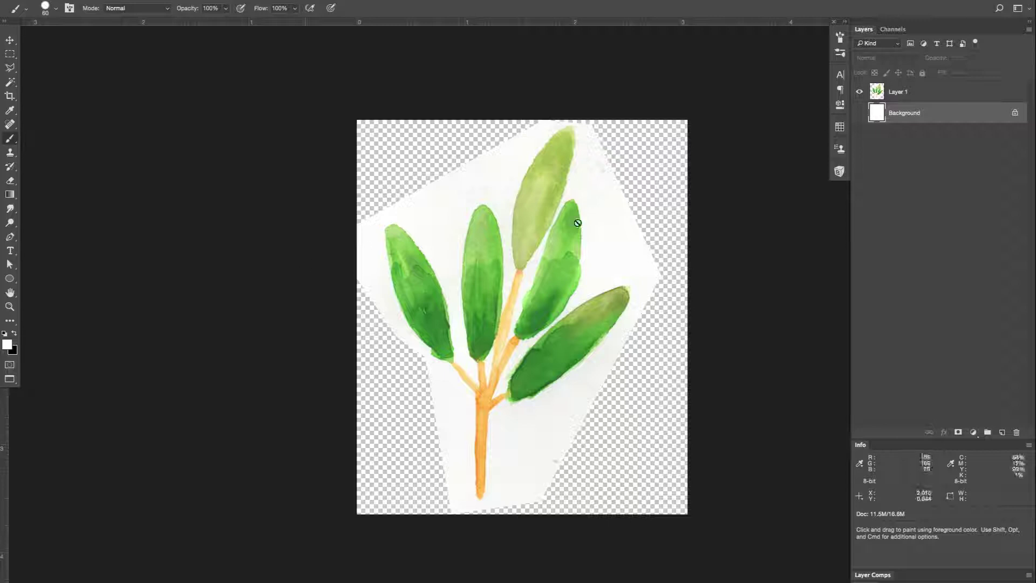
key("q")
key("x")
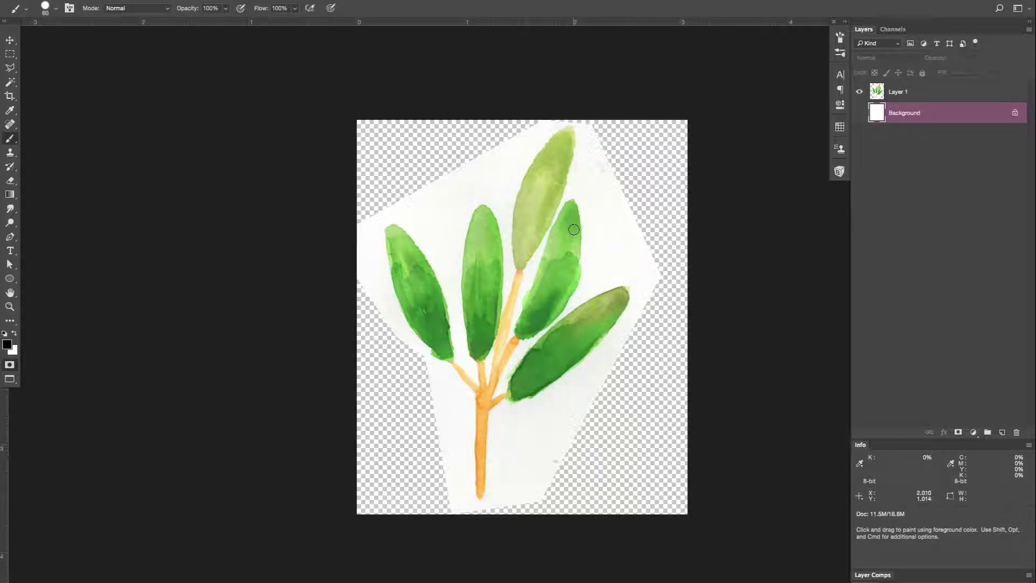
key("q")
key("x")
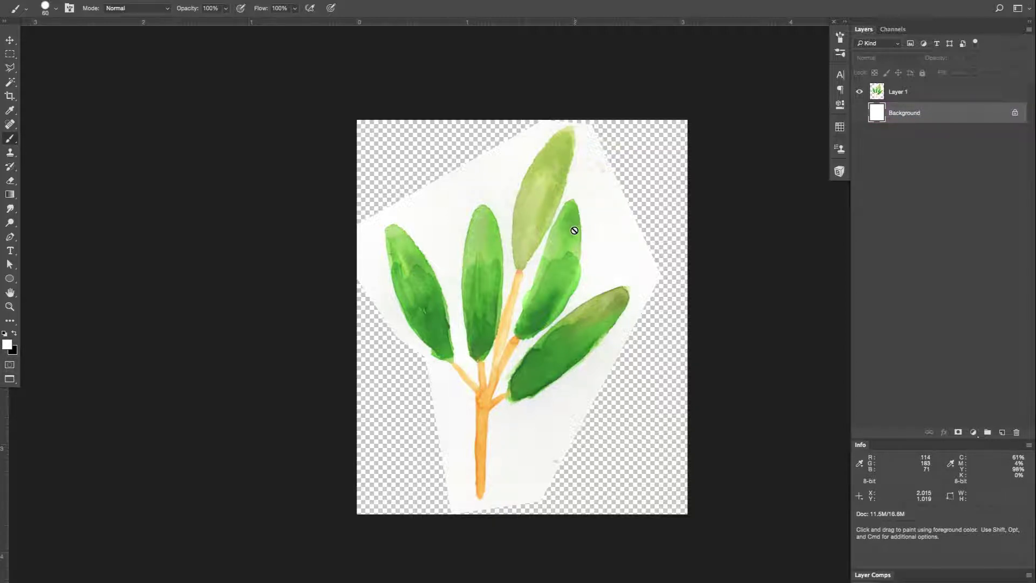
key("v")
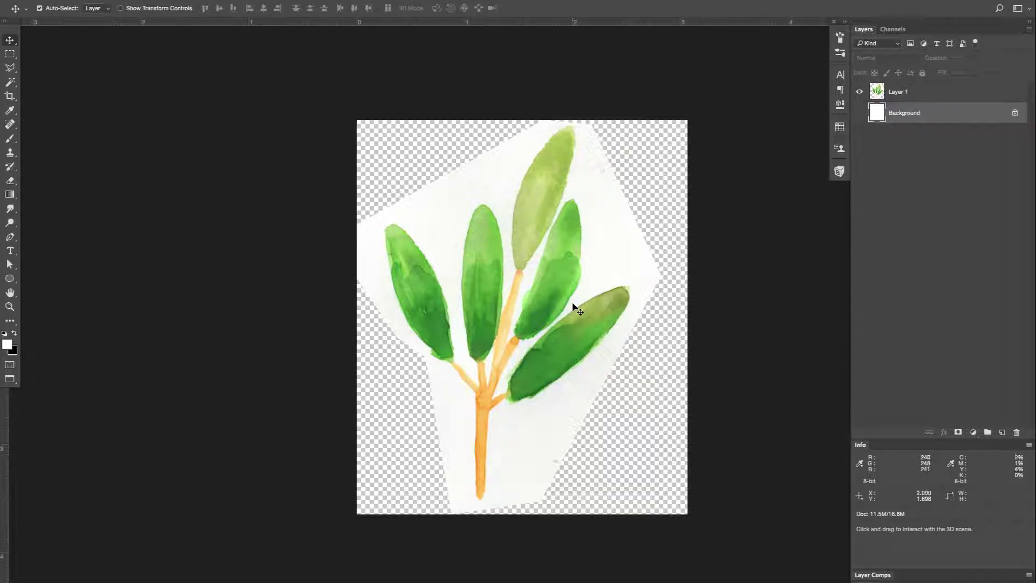
key("b")
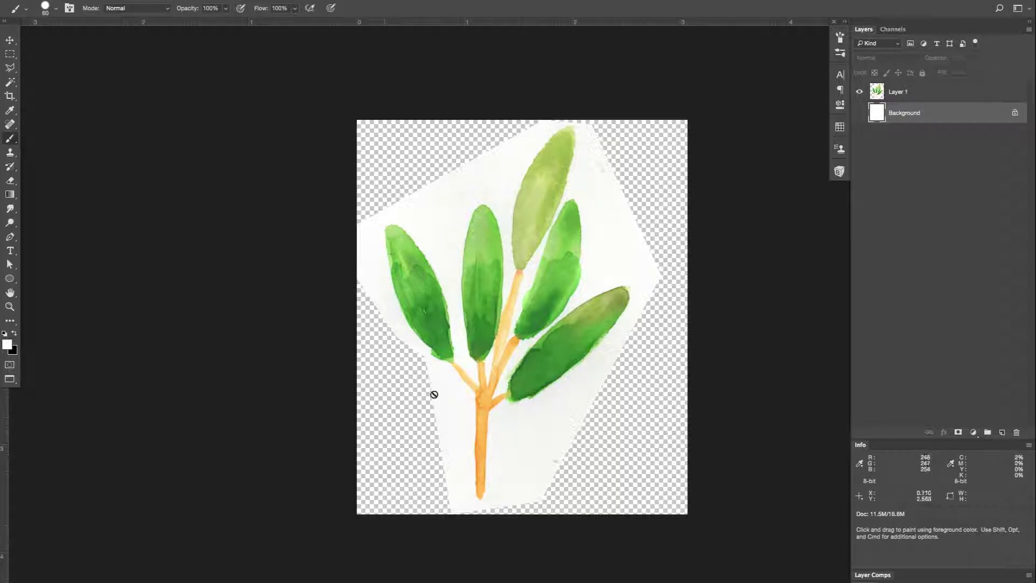
Add an empty layer mask to Layer 1 and delete it again.
scroll(431, 359, "up", 2)
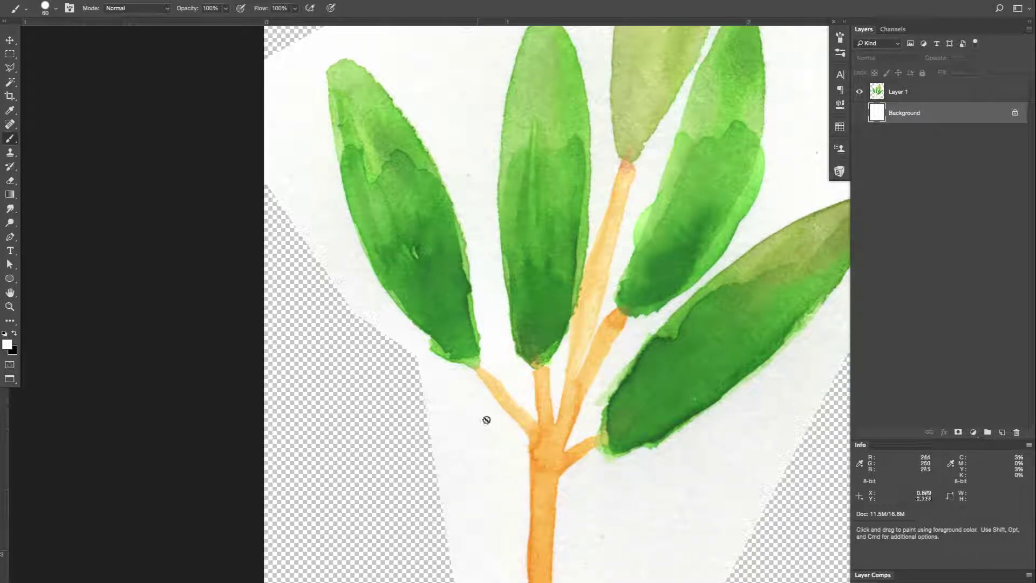
left_click_drag(648, 229, 561, 203)
left_click_drag(656, 178, 675, 167)
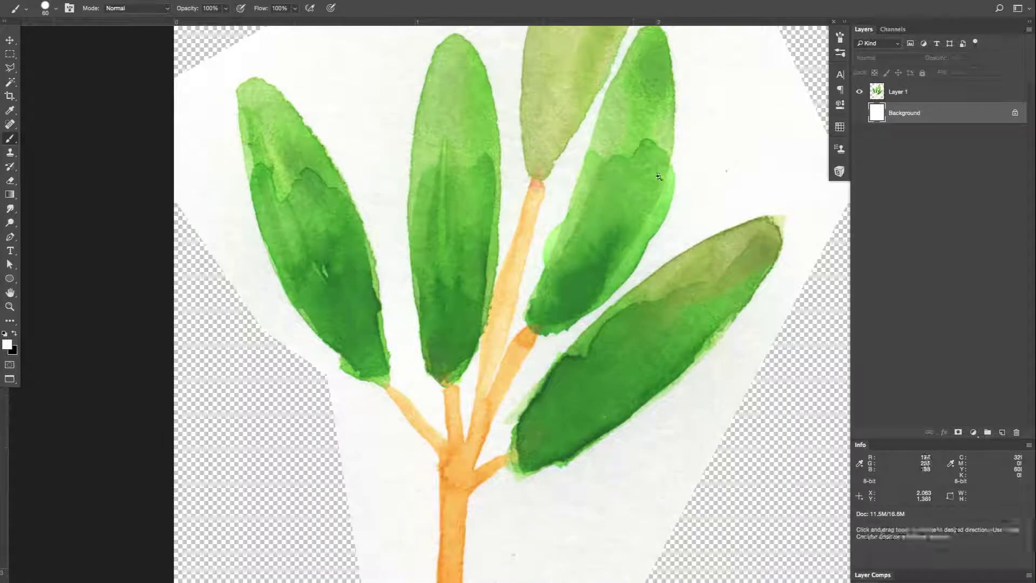
scroll(659, 177, "down", 2)
left_click_drag(696, 125, 721, 148)
left_click(897, 93)
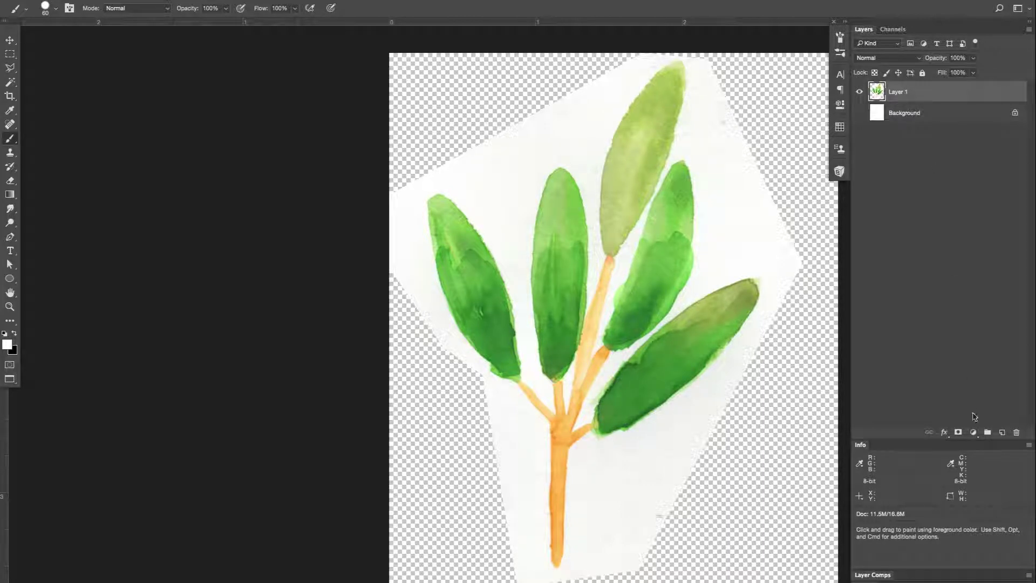
left_click(958, 433)
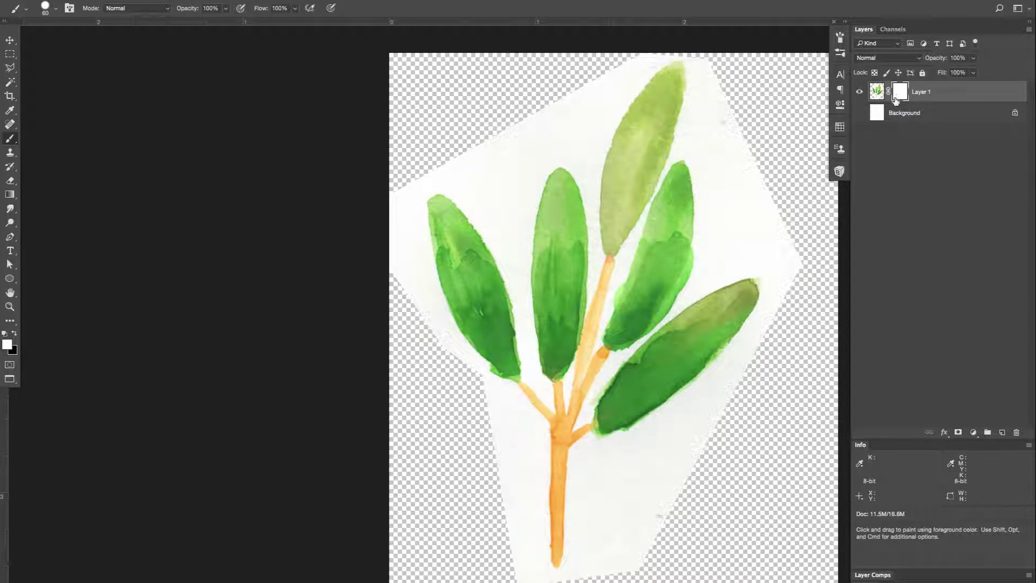
left_click_drag(899, 91, 1016, 432)
Delete the Background layer and enter Quick Mask mode on Layer 1 with the Brush tool and default colors.
left_click_drag(690, 461, 661, 464)
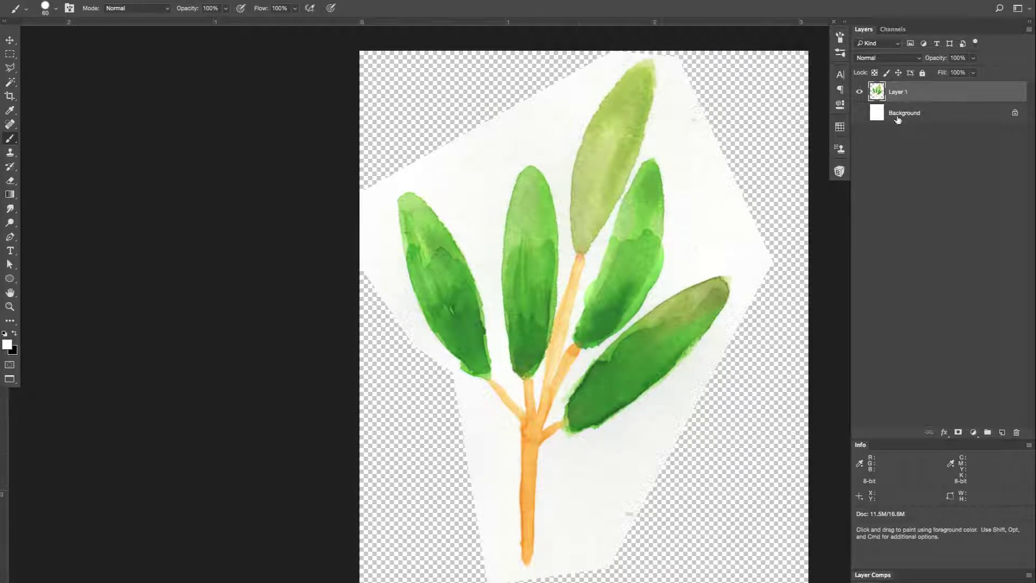
left_click_drag(886, 112, 1015, 432)
key("w")
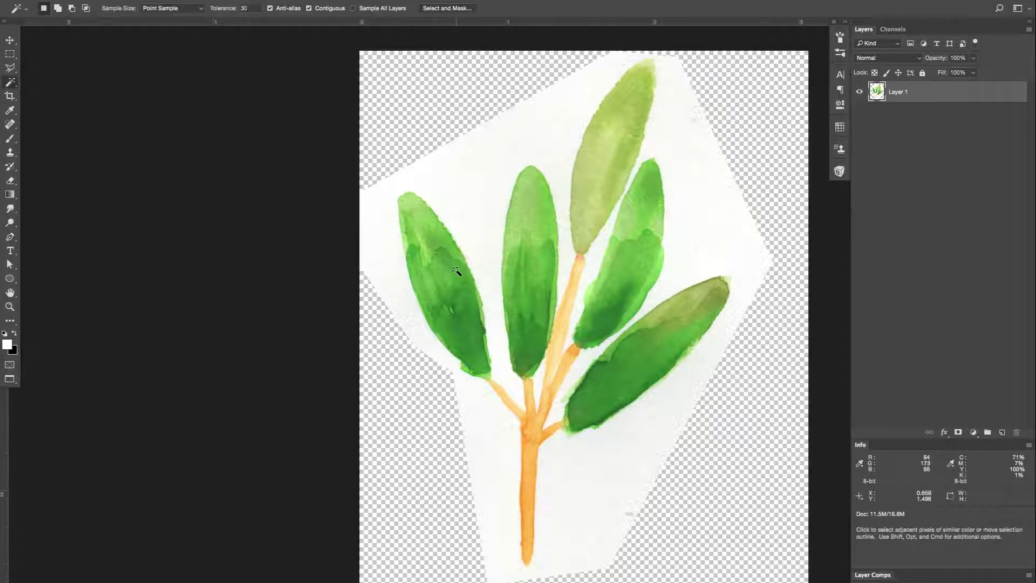
key("d")
key("q")
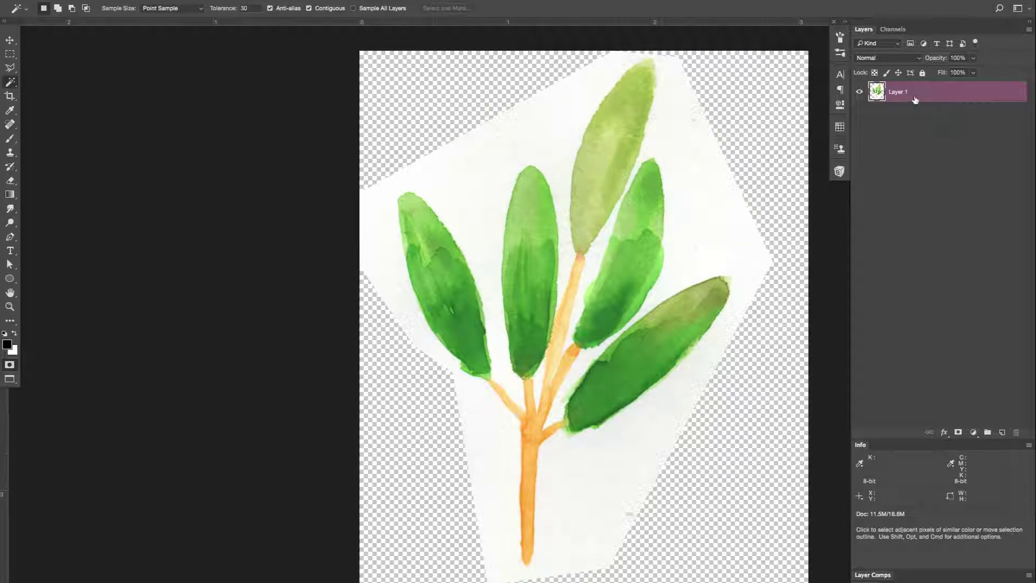
key("b")
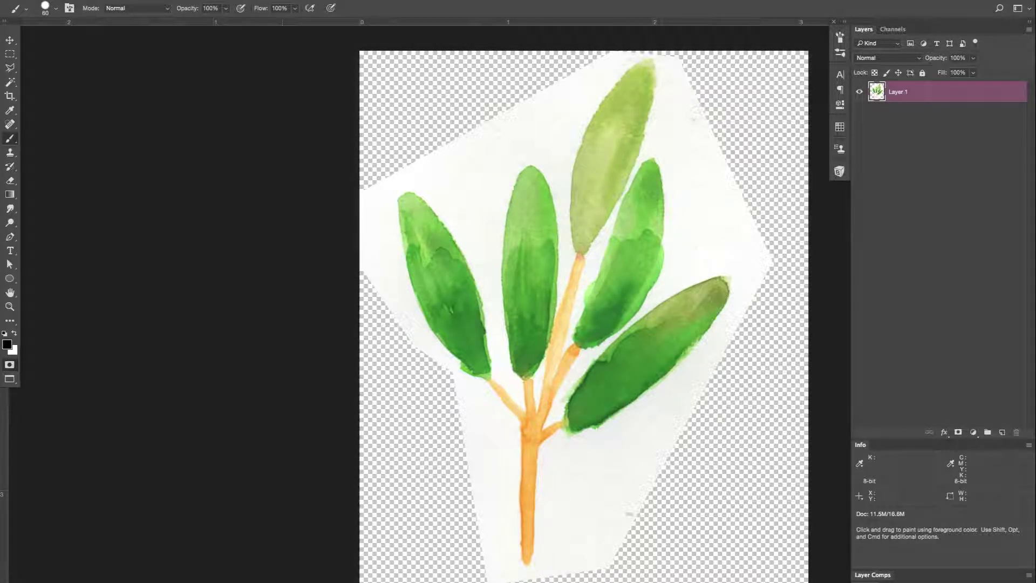
Examine the temporary Quick Mask channel and its options, and return to the layer list.
left_click(893, 54)
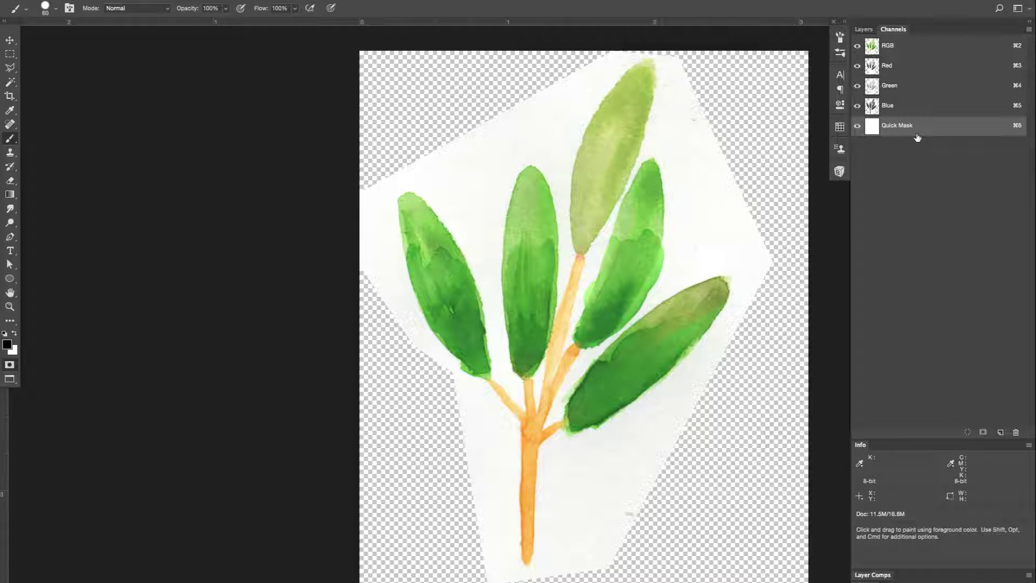
key("q")
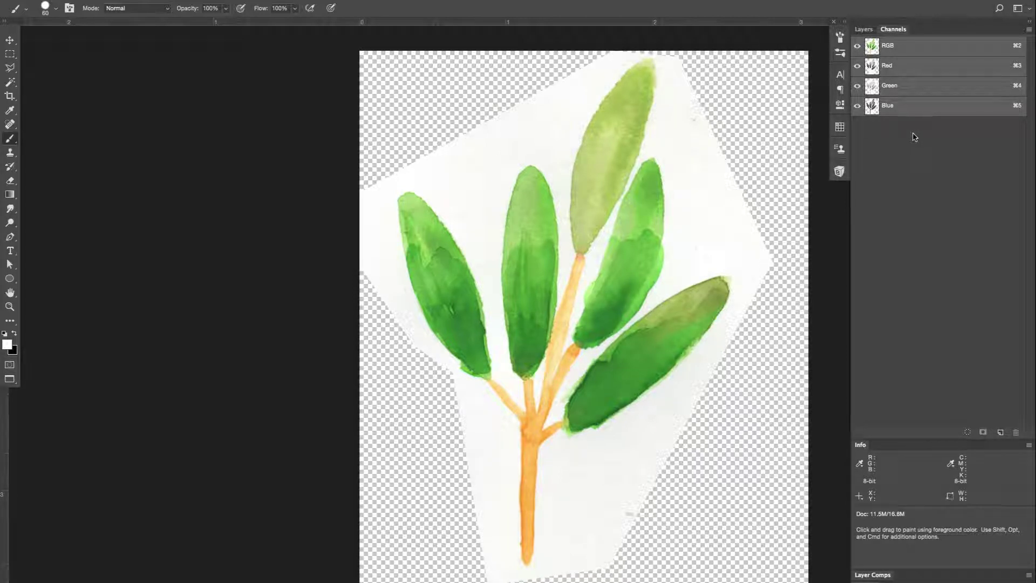
key("q")
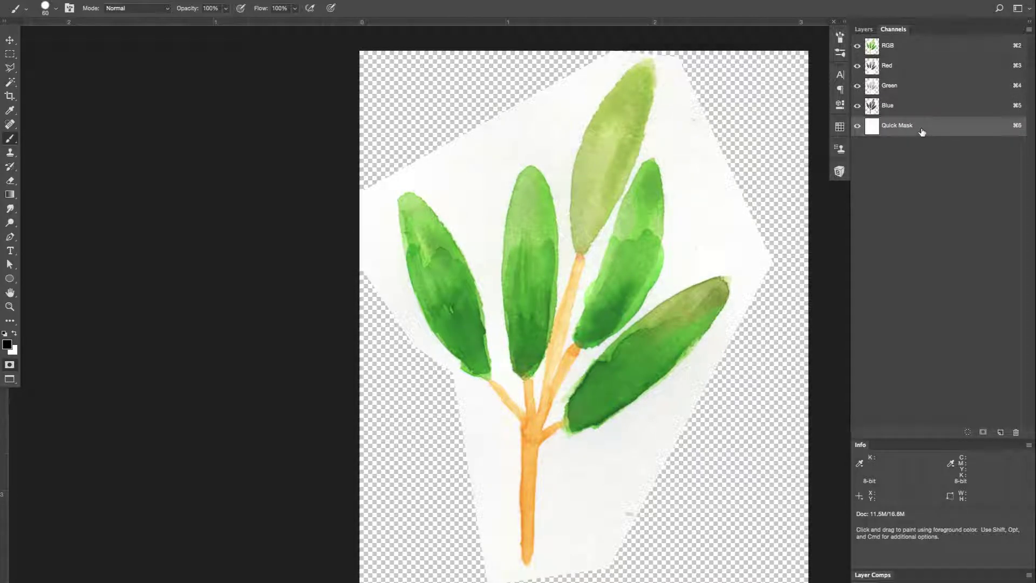
double_click(920, 130)
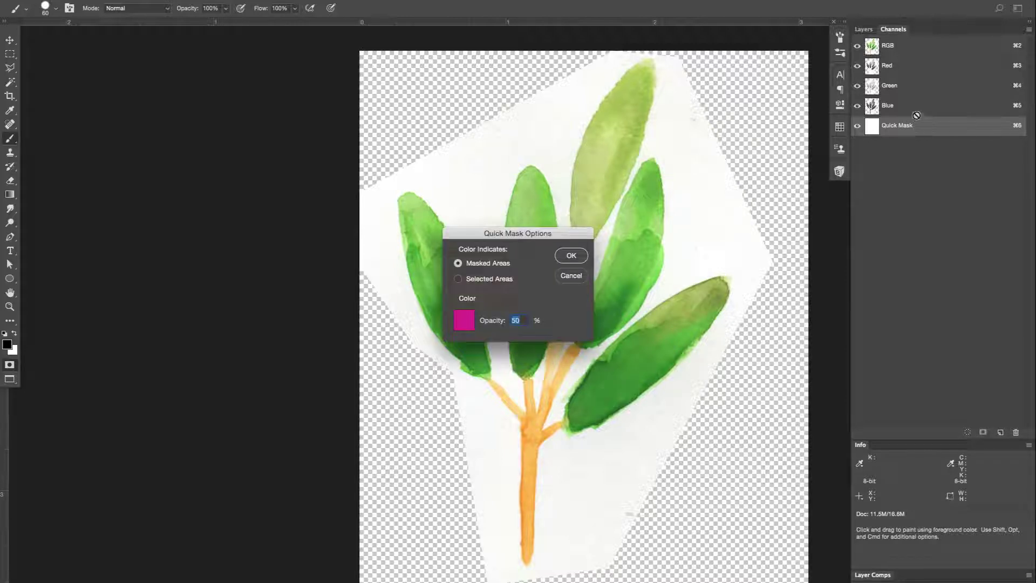
key("Return")
left_click(863, 29)
Exit Quick Mask mode and change the Quick Mask overlay color to magenta, #d534cc, in the Quick Mask options.
double_click(10, 365)
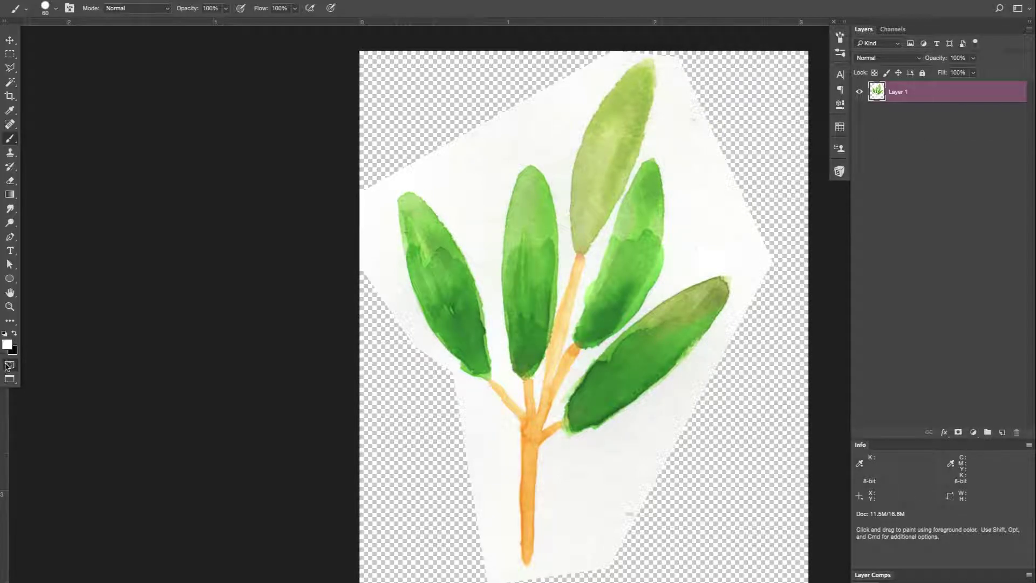
left_click_drag(543, 237, 688, 240)
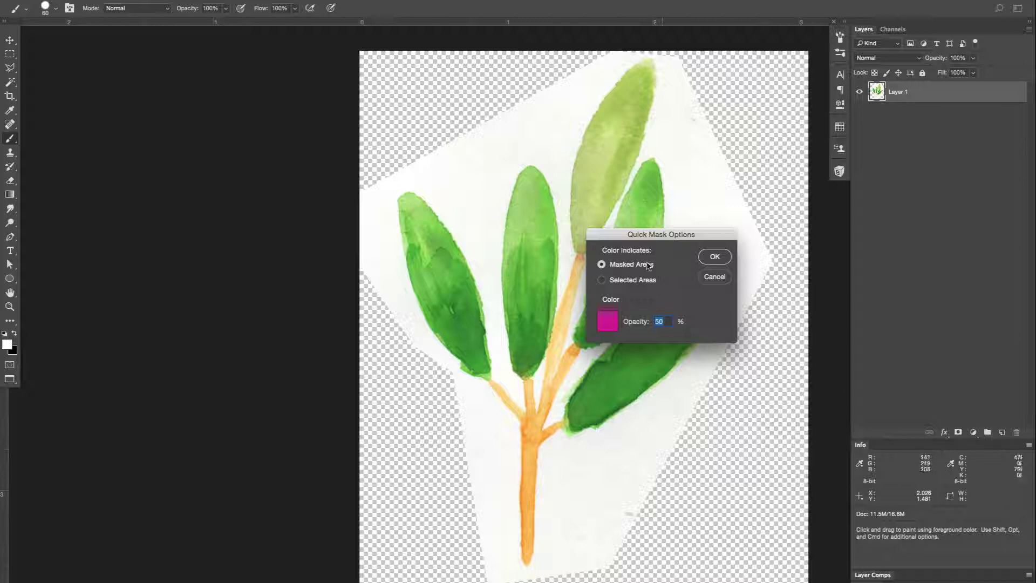
left_click_drag(620, 229, 617, 229)
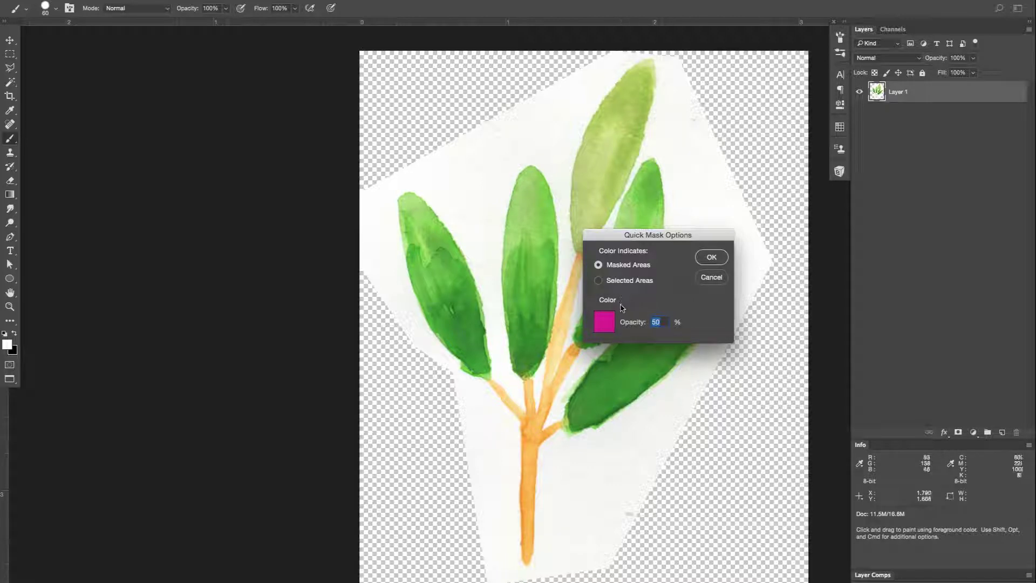
left_click(604, 324)
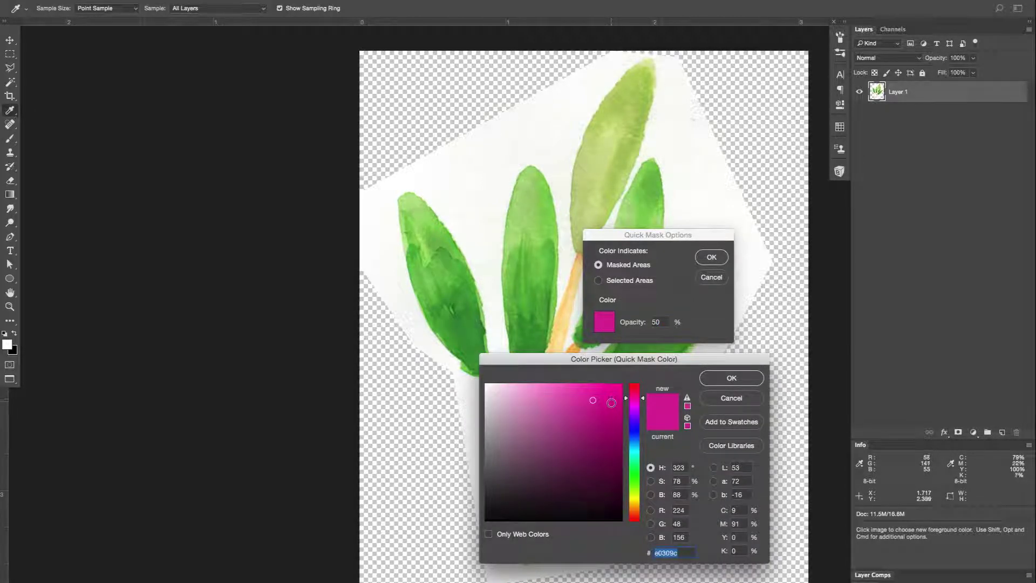
left_click(731, 377)
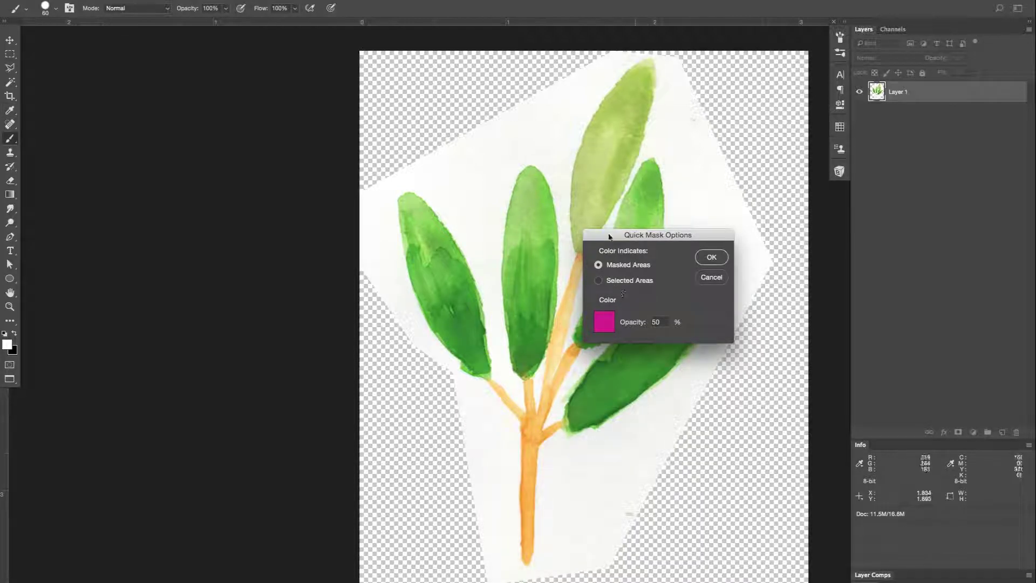
left_click(605, 323)
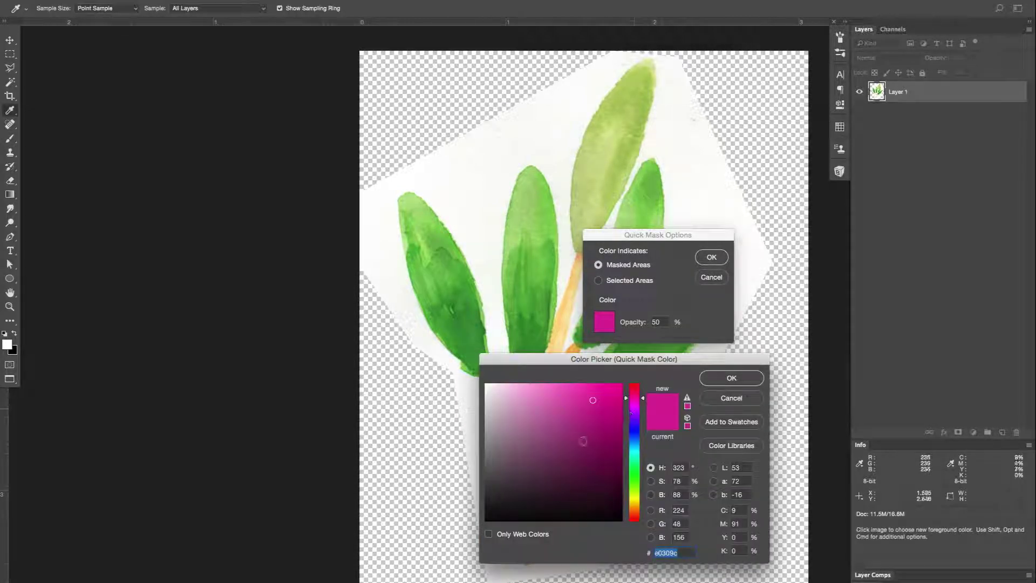
mouse_move(631, 475)
left_mouse_down()
mouse_move(626, 494)
mouse_move(631, 443)
mouse_move(634, 475)
left_mouse_up()
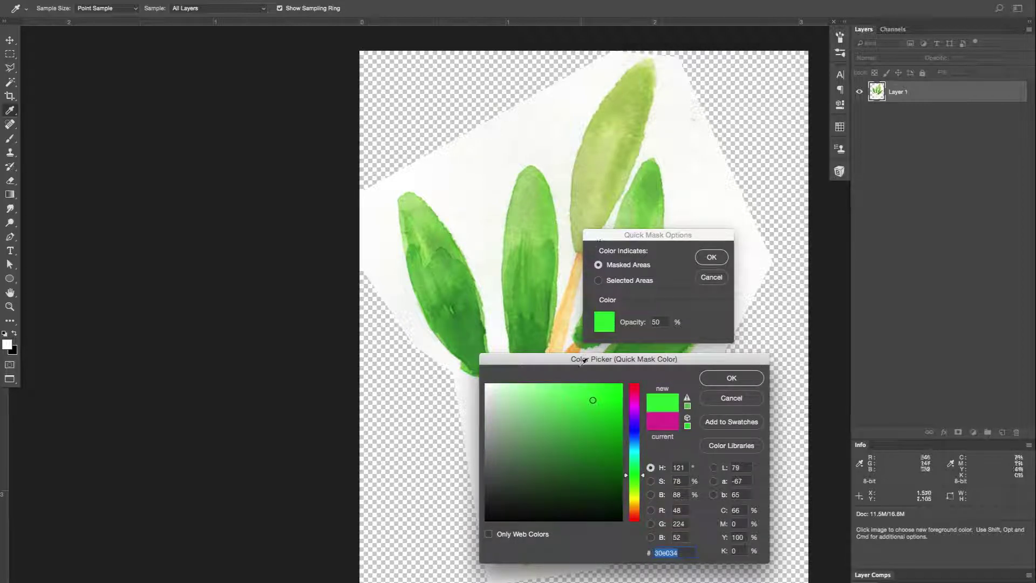
left_click_drag(639, 392, 632, 406)
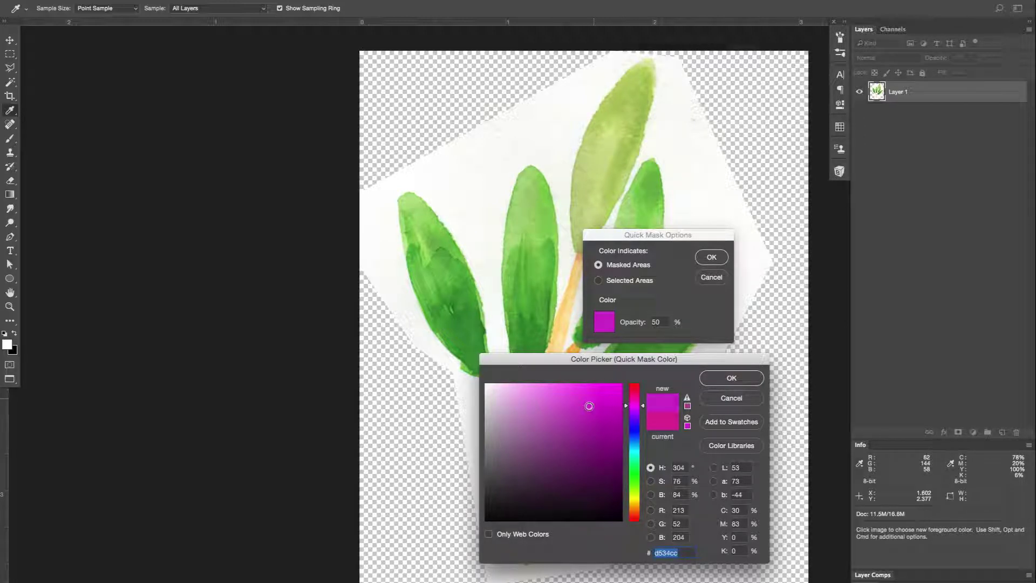
left_click(731, 378)
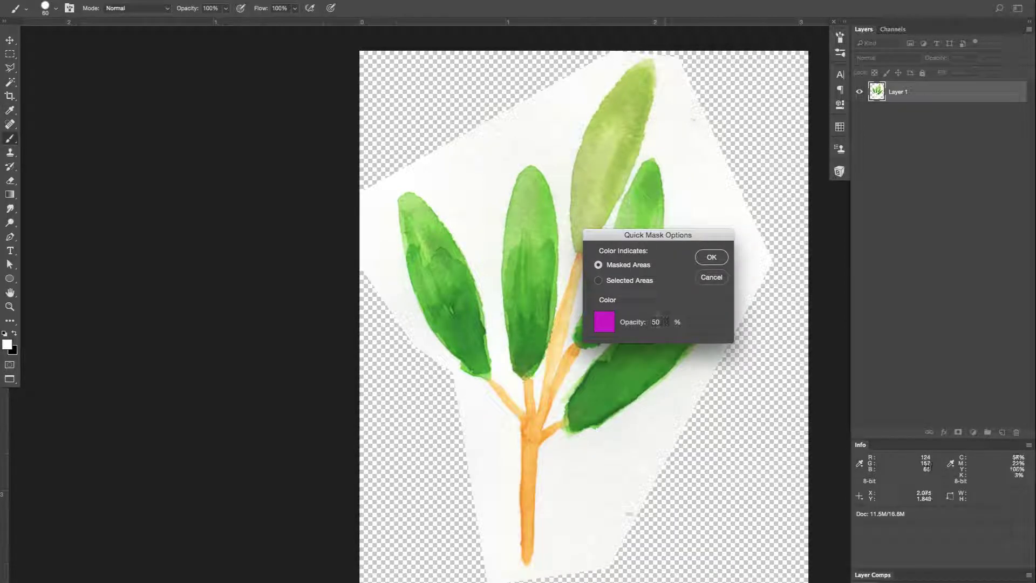
Accept the Quick Mask options with 50% opacity and color indicating masked areas, and make black the foreground color.
left_click_drag(665, 321, 635, 319)
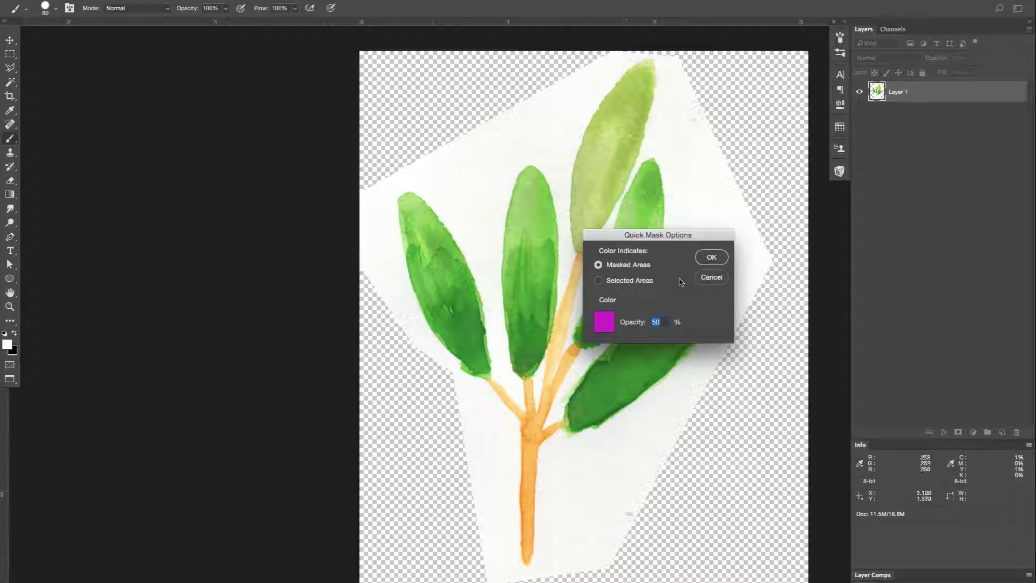
left_click_drag(623, 235, 618, 242)
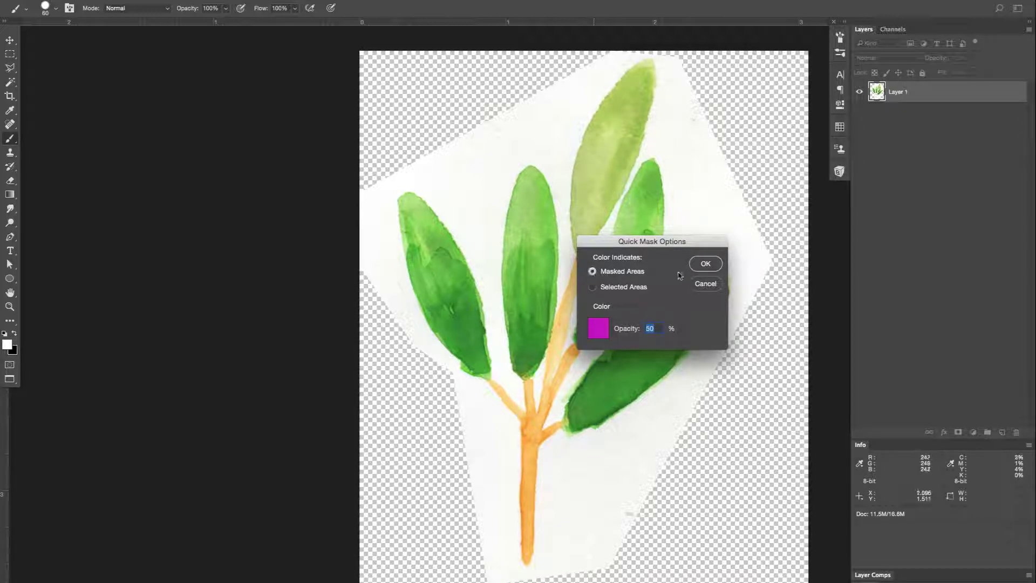
left_click(704, 264)
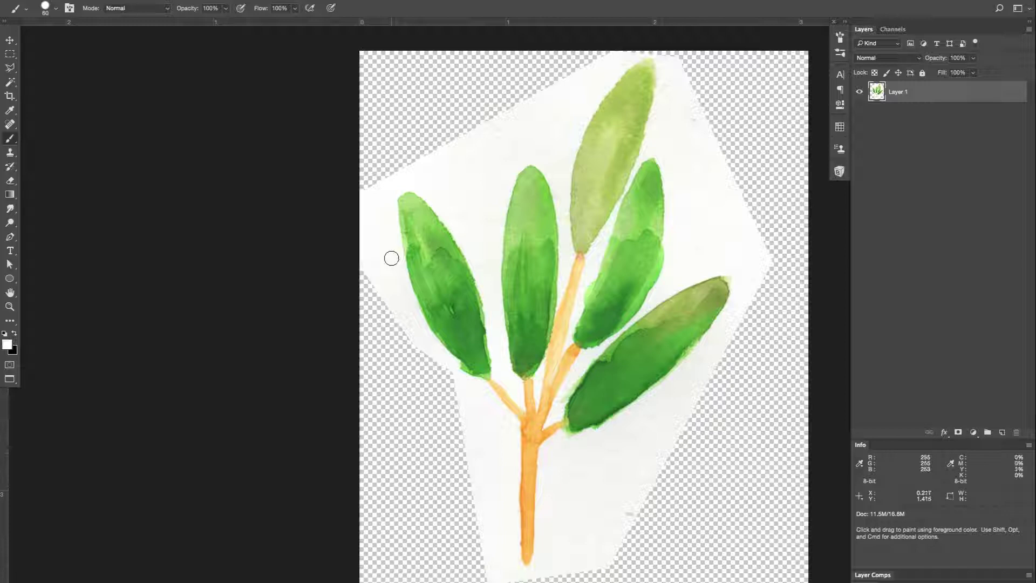
key("x")
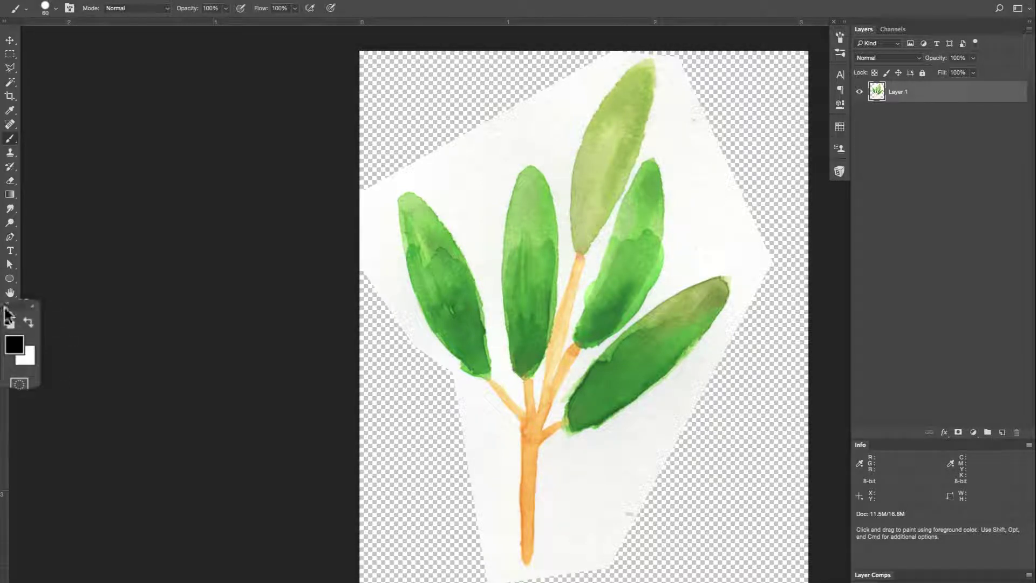
Try #bb6464 as the background color, and return to the Brush tool with black and white.
key("x")
key("x")
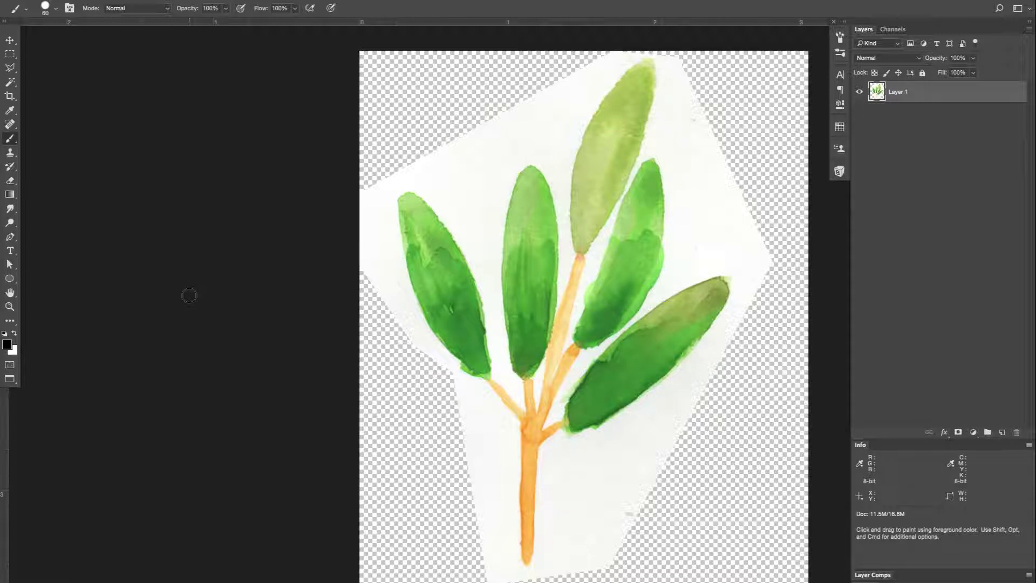
left_click(14, 353)
left_click(549, 420)
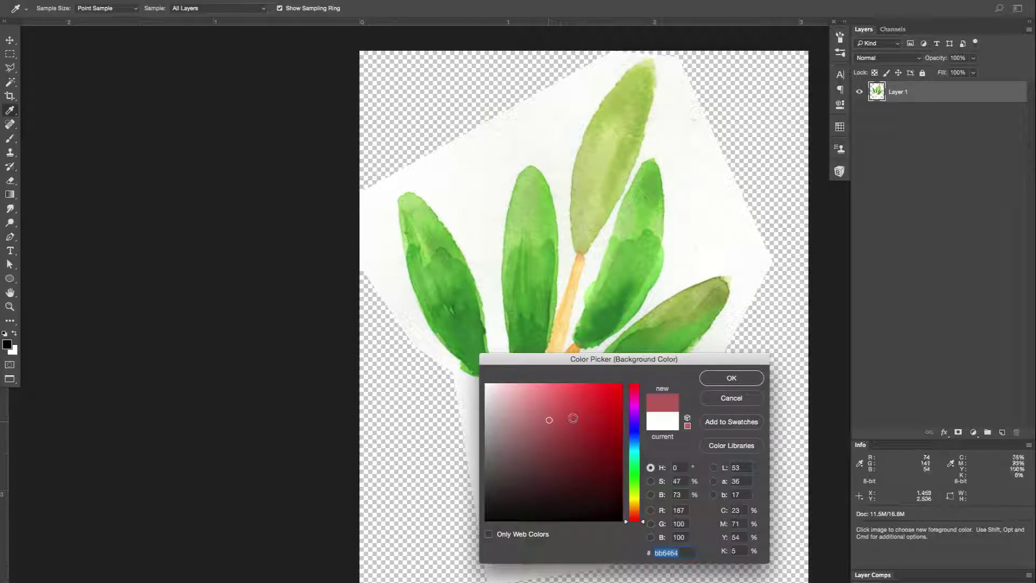
left_click(731, 378)
key("b")
key("x")
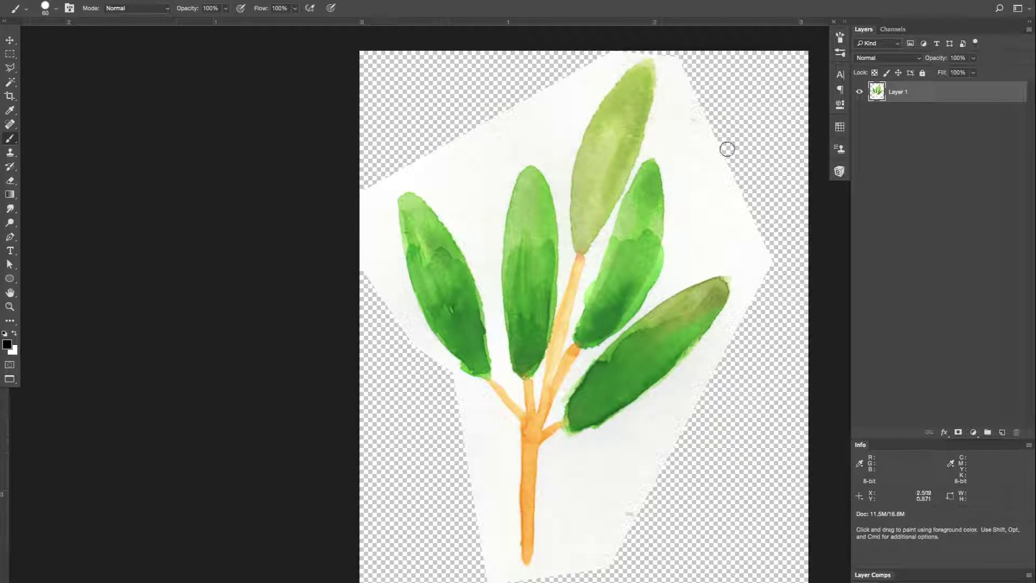
Enter Quick Mask mode with the existing options and paint a black mask stroke near the tip of the tallest leaf.
double_click(11, 365)
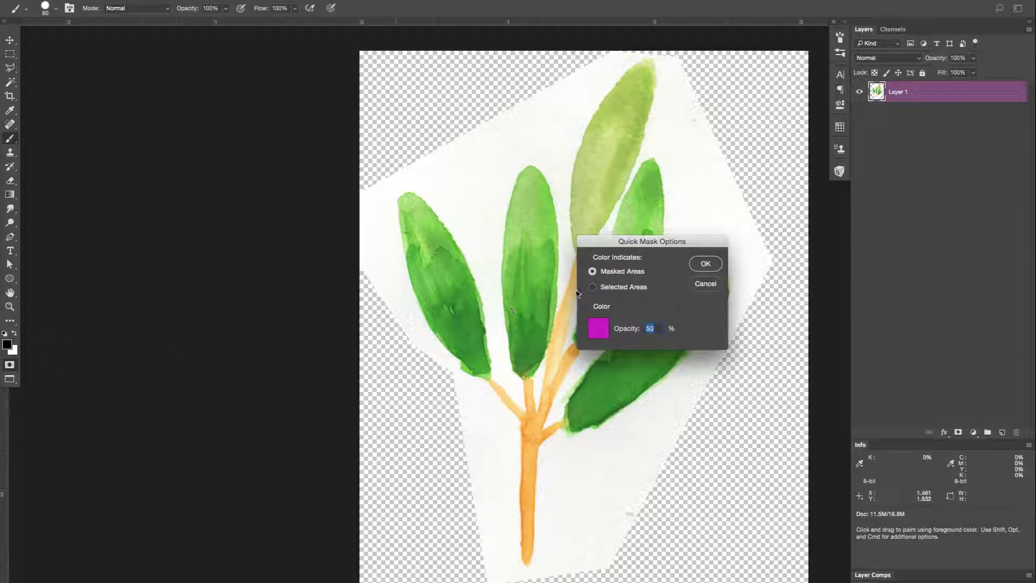
left_click(711, 264)
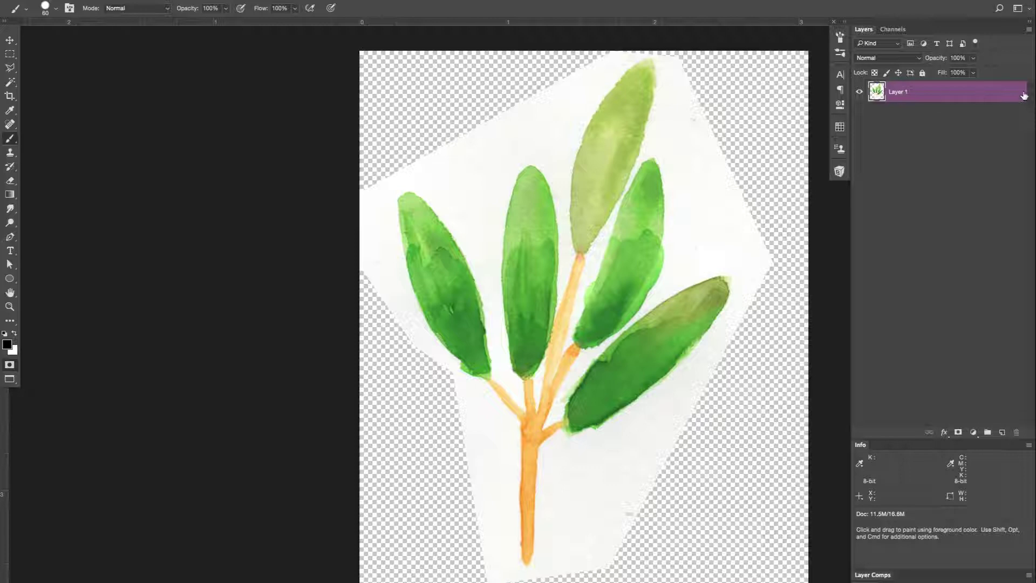
left_click_drag(639, 73, 625, 112)
left_click(629, 108, "super")
left_click(653, 101, "super")
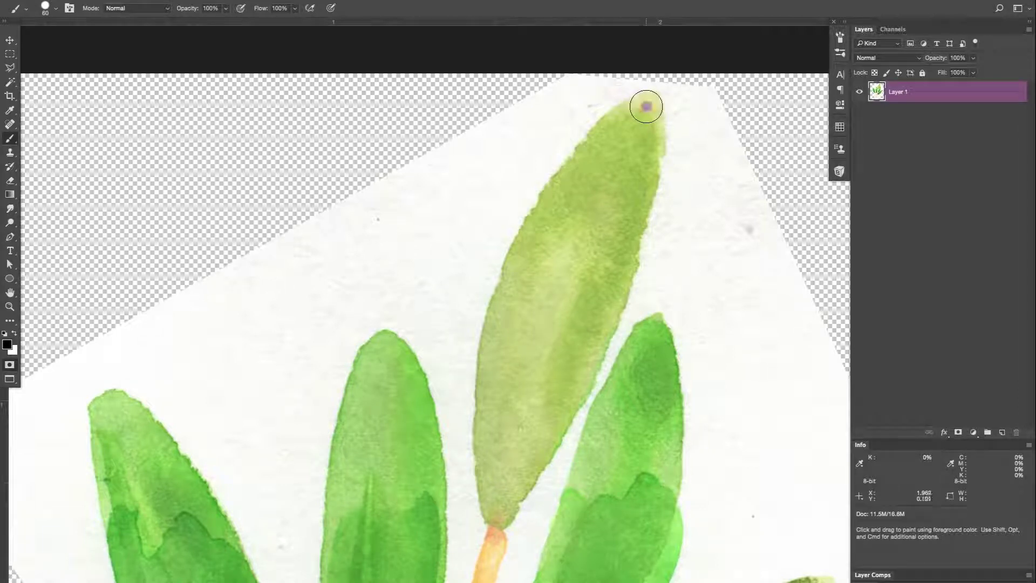
left_click_drag(644, 106, 584, 171)
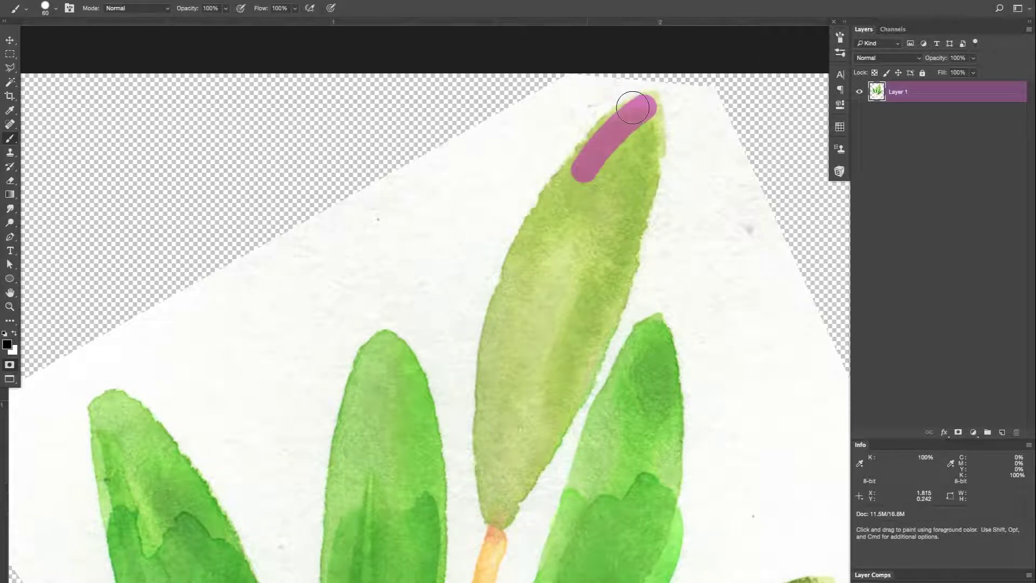
Check the brush settings and mask the tallest leaf's middle and upper left edge, reducing the brush size to 40.
left_click(840, 38)
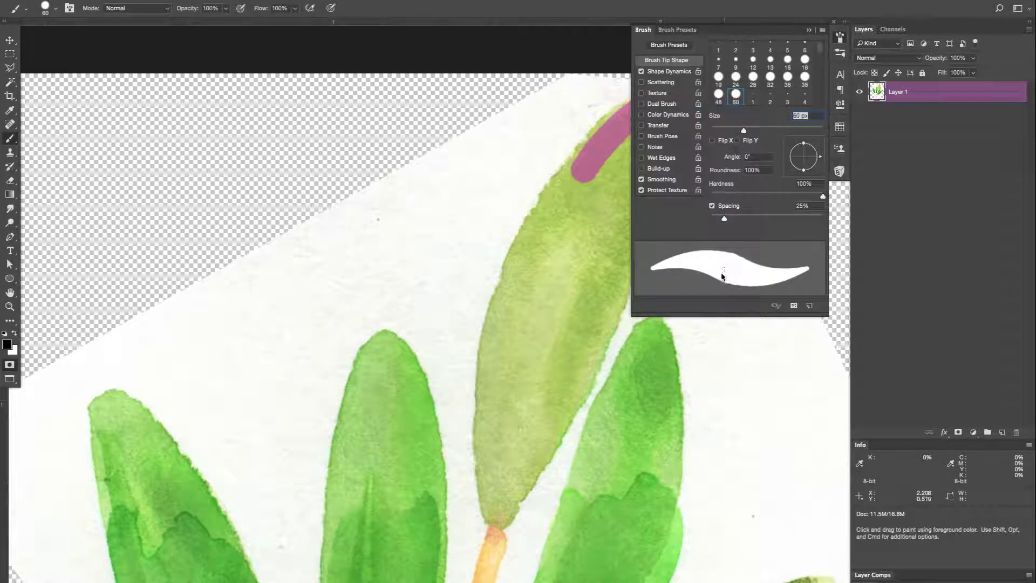
left_click(810, 30)
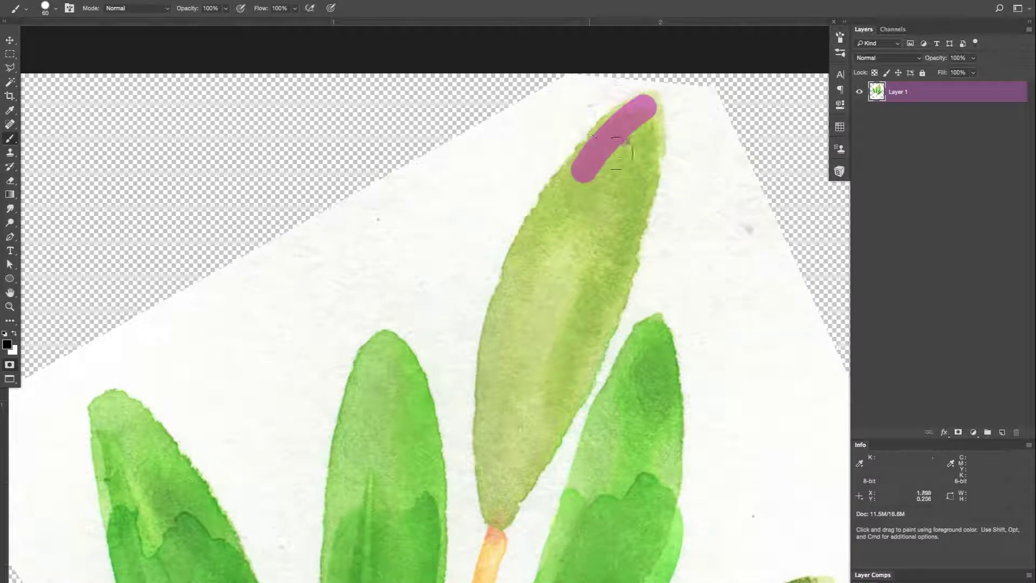
left_click_drag(621, 148, 549, 324)
left_click_drag(512, 405, 608, 203)
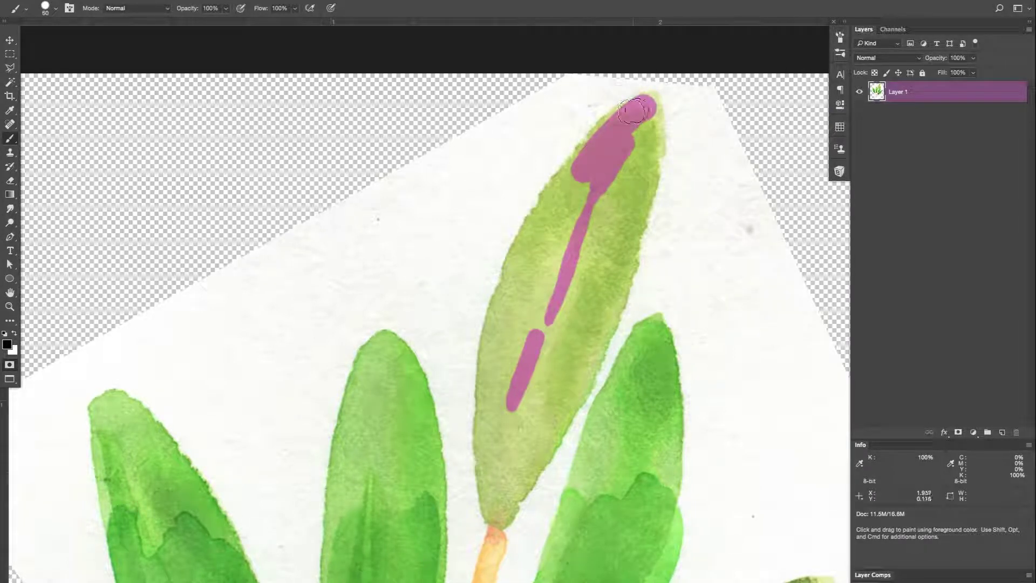
mouse_move(588, 151)
left_mouse_down()
mouse_move(532, 233)
mouse_move(515, 283)
left_mouse_up()
mouse_move(559, 187)
left_mouse_down()
mouse_move(525, 243)
mouse_move(495, 363)
left_mouse_up()
left_click_drag(511, 281, 493, 381)
Slightly reduce the hardness of the 40 px brush in the brush tip settings.
left_click(840, 53)
left_click(839, 37)
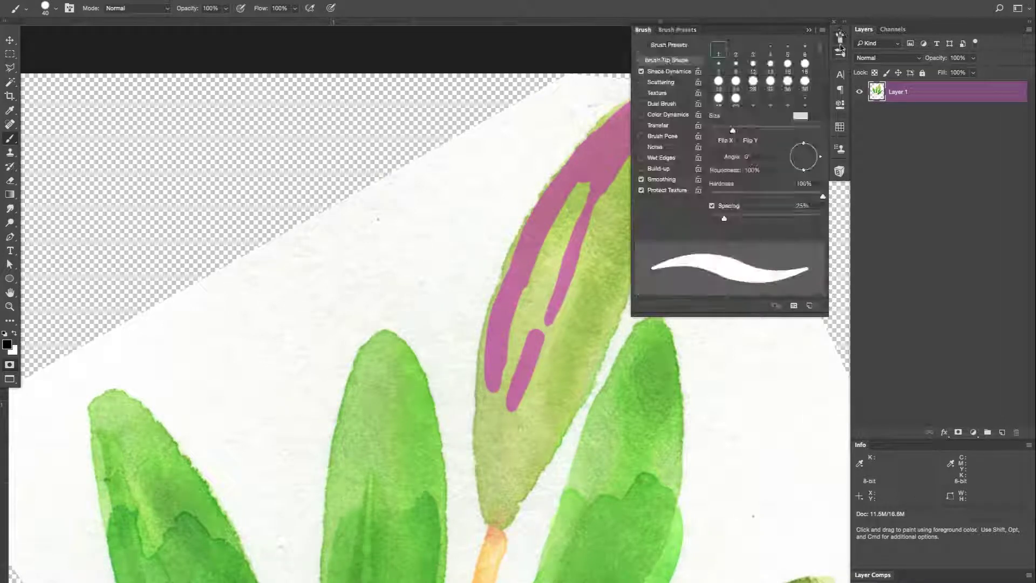
left_click_drag(822, 198, 815, 197)
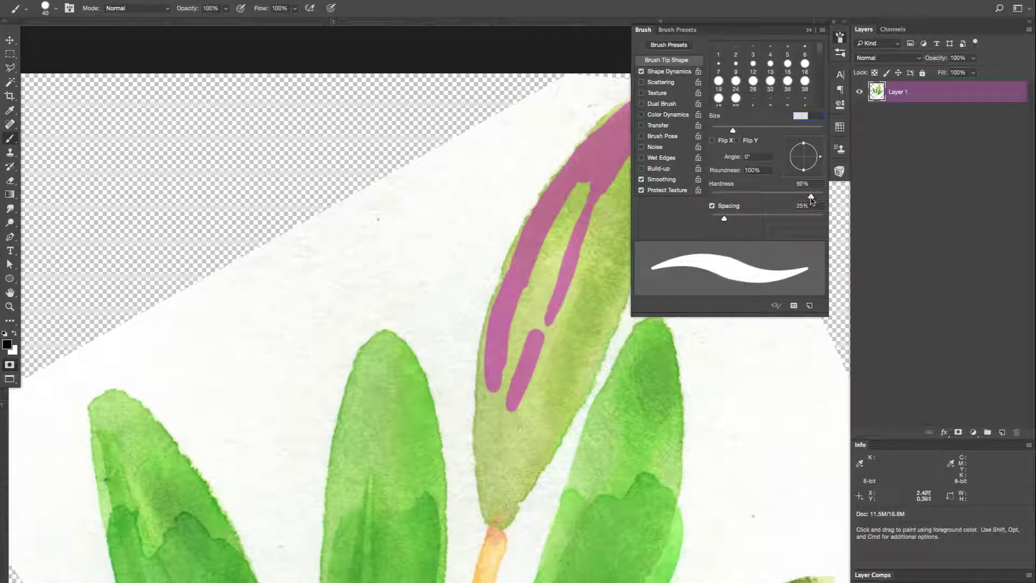
left_click(808, 30)
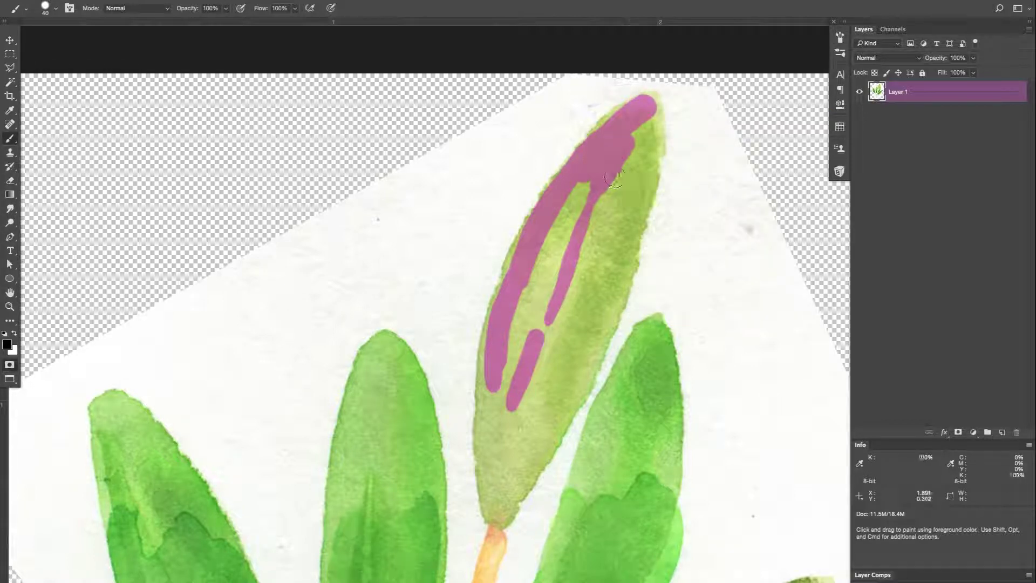
Complete the mask outline around the tallest leaf's lower left edge, base, tip and right edge.
left_click_drag(591, 183, 555, 262)
mouse_move(501, 313)
left_mouse_down()
mouse_move(504, 284)
mouse_move(492, 510)
mouse_move(542, 442)
left_mouse_up()
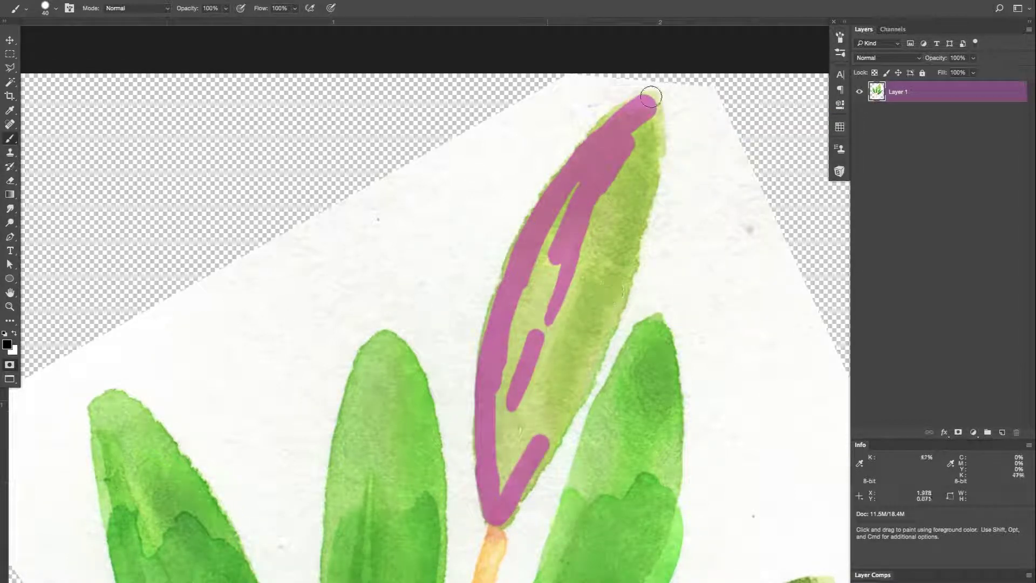
mouse_move(652, 108)
left_mouse_down()
mouse_move(627, 269)
mouse_move(549, 444)
left_mouse_up()
left_click(611, 299)
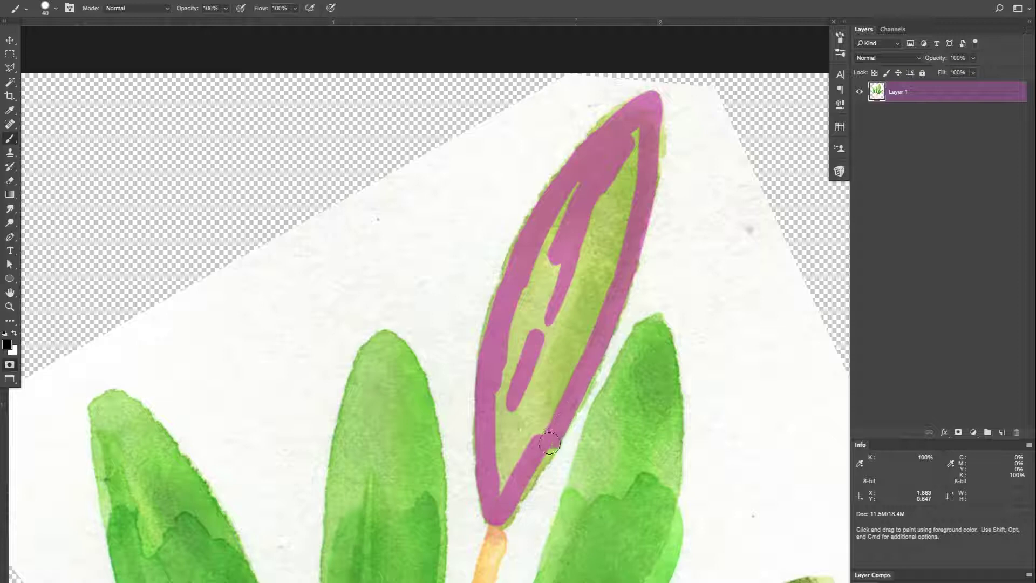
left_click_drag(516, 491, 533, 478)
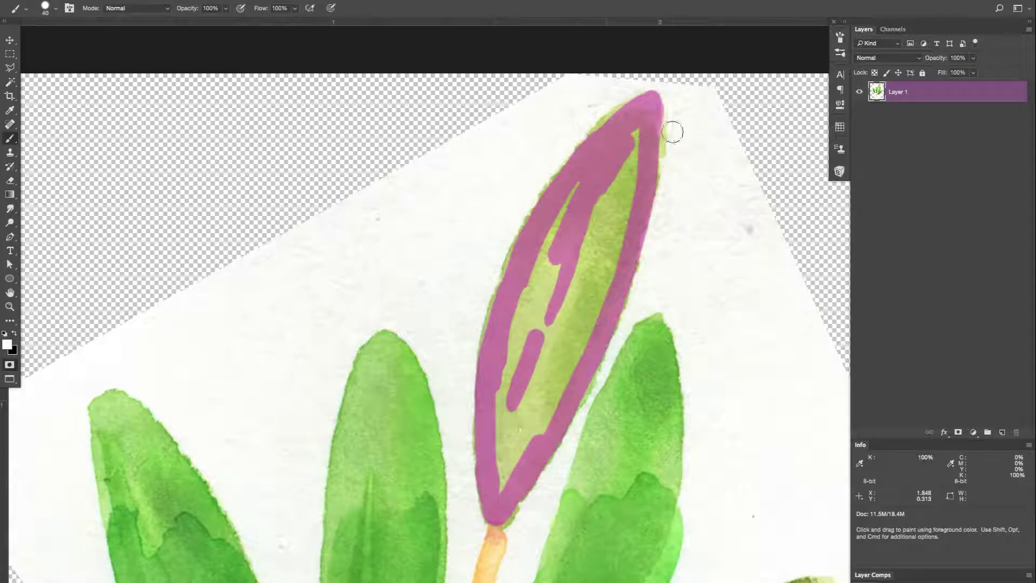
Paint white along the tallest leaf's right edge with progressively smaller brush sizes to remove mask spilling onto the paper.
left_click_drag(676, 133, 718, 120)
left_click_drag(648, 375, 658, 337)
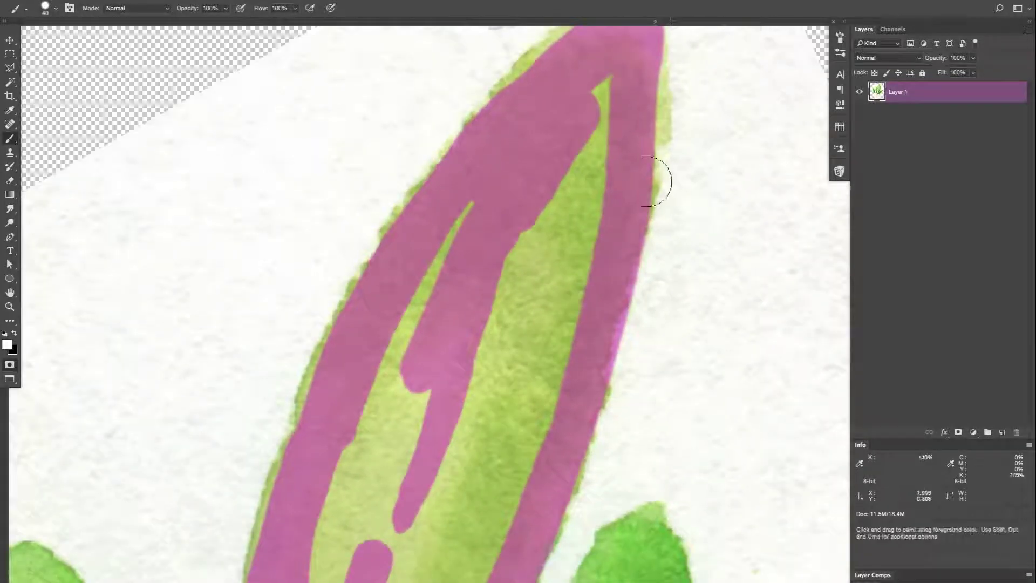
mouse_move(669, 168)
left_mouse_down()
mouse_move(656, 281)
mouse_move(618, 415)
left_mouse_up()
key("bracketleft")
key("bracketleft")
key("bracketleft")
left_click_drag(631, 302, 632, 290)
key("bracketleft")
key("bracketleft")
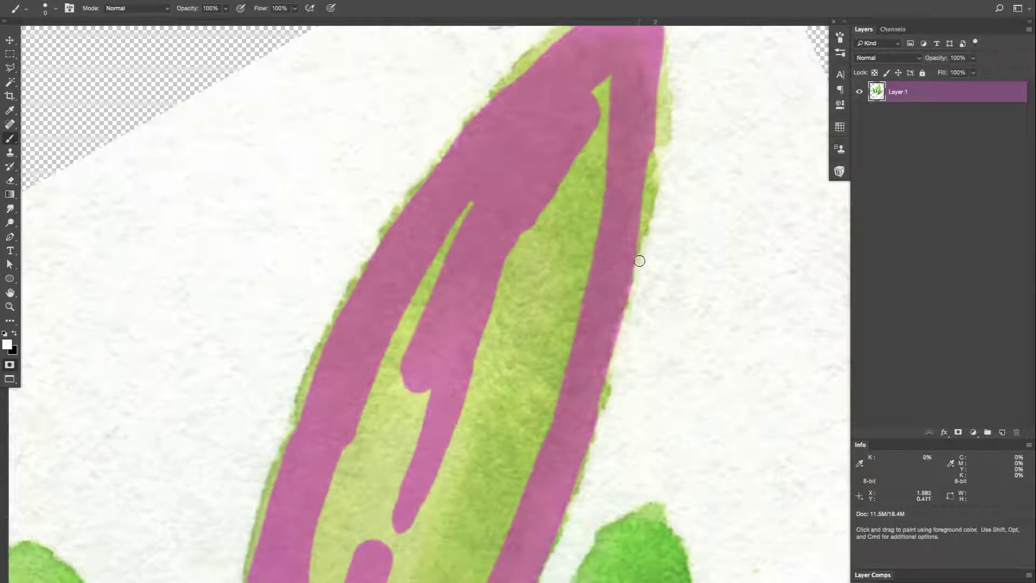
left_click_drag(619, 332, 592, 446)
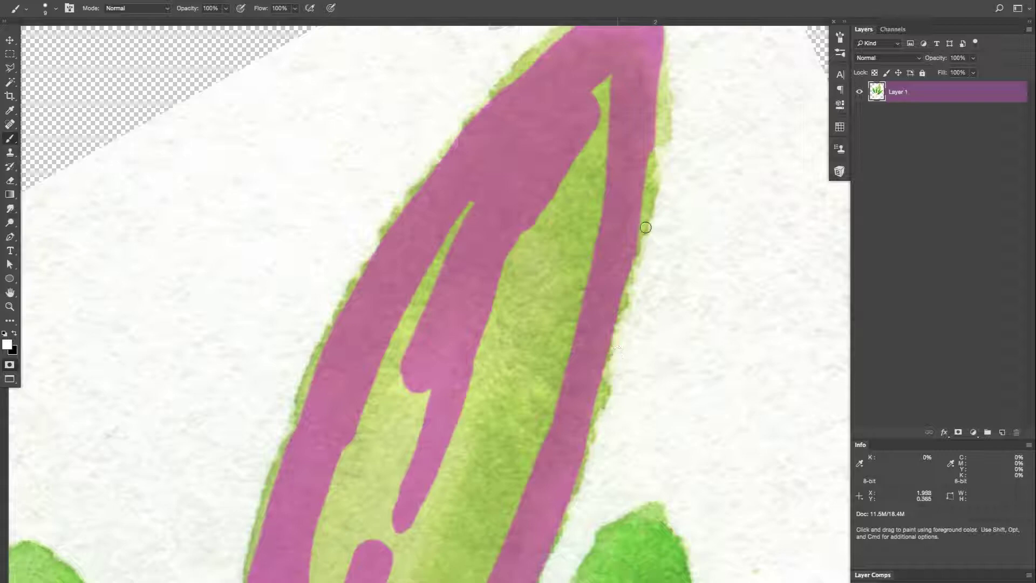
Make black the foreground color and touch up the mask along the leaf's upper right edge.
key("x")
scroll(661, 134, "up", 4)
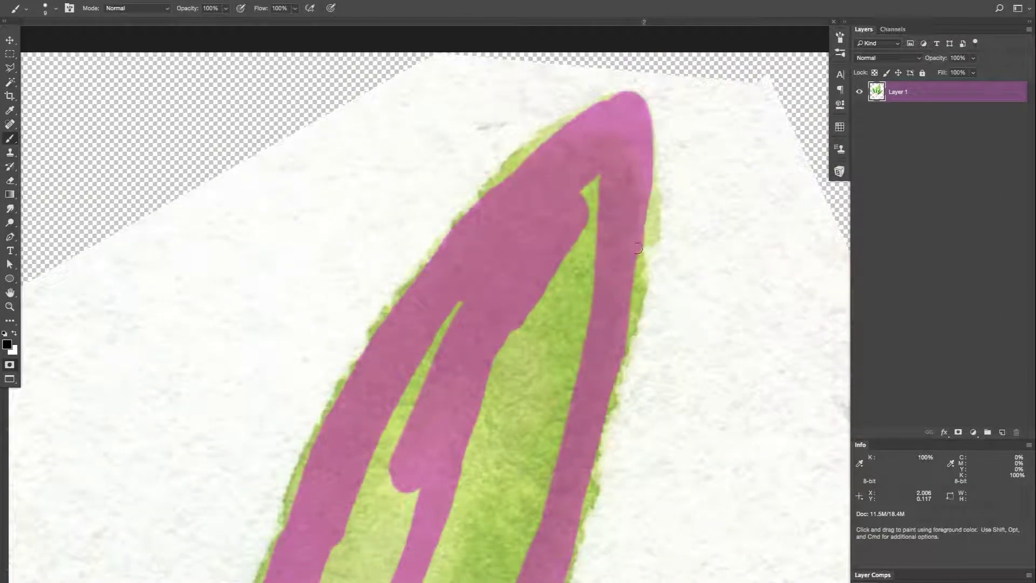
mouse_move(638, 248)
left_mouse_down()
mouse_move(639, 228)
mouse_move(633, 343)
left_mouse_up()
Examine the mask outline from the leaf's tip to its base and in the context of the whole painting.
scroll(691, 218, "down", 5)
scroll(691, 218, "left", 2)
scroll(637, 411, "up", 4)
scroll(637, 411, "left", 1)
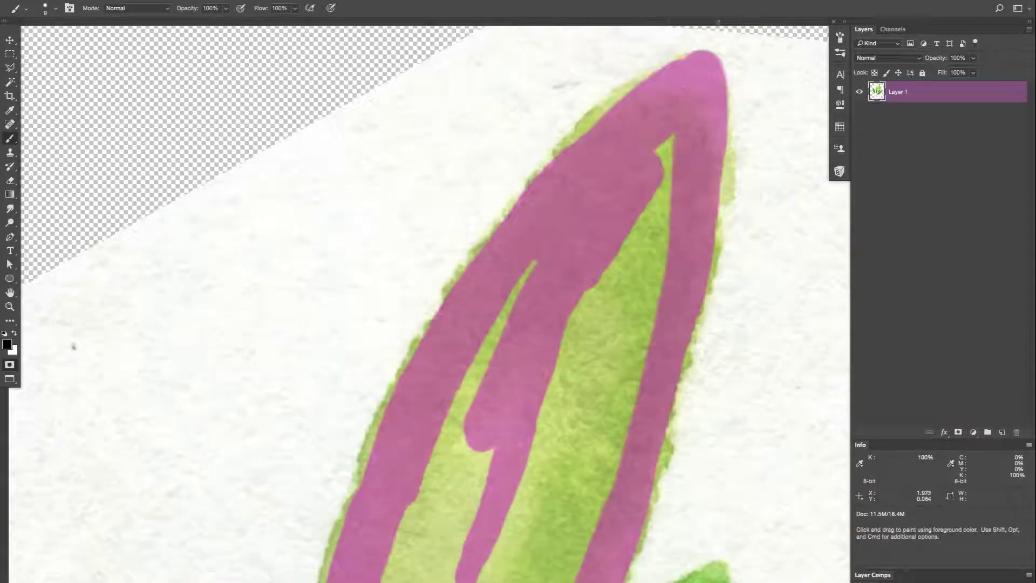
scroll(564, 294, "down", 15)
key("x")
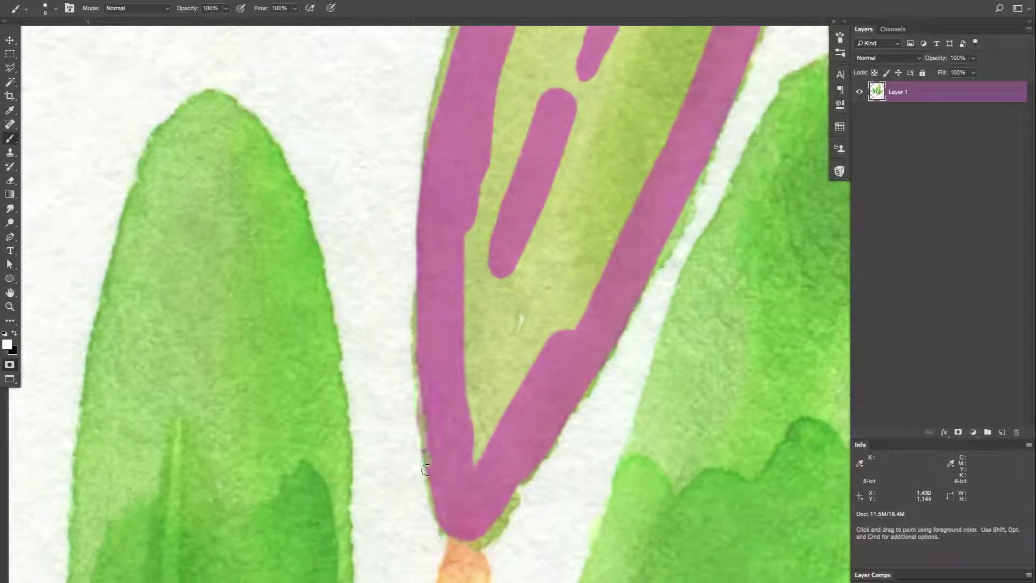
key("super+minus")
key("super+minus")
key("super+minus")
key("super+minus")
left_click_drag(616, 196, 591, 273)
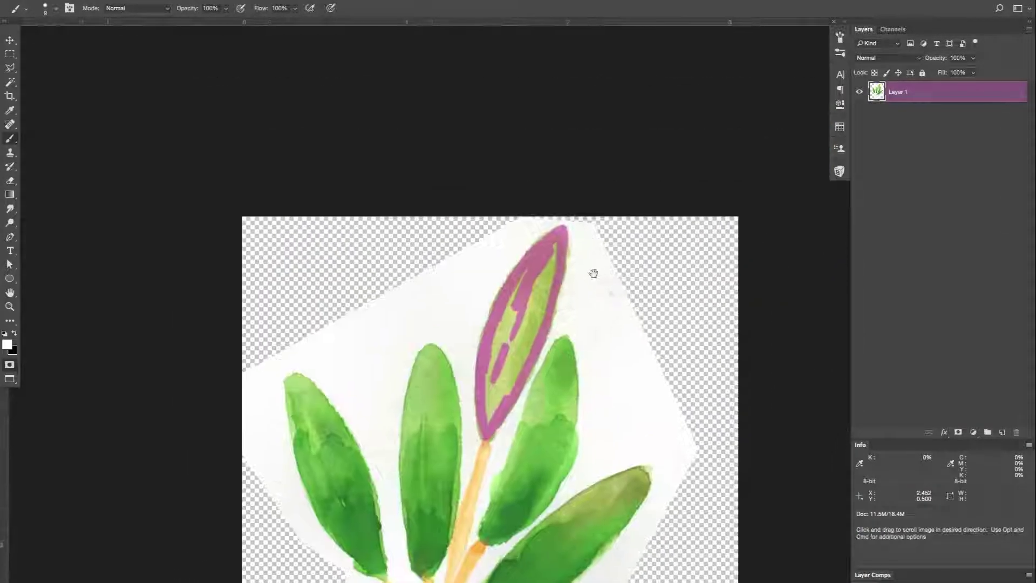
Try filling the leaf's unmasked interior with black strokes of the 40 px brush, and undo them.
key("super+plus")
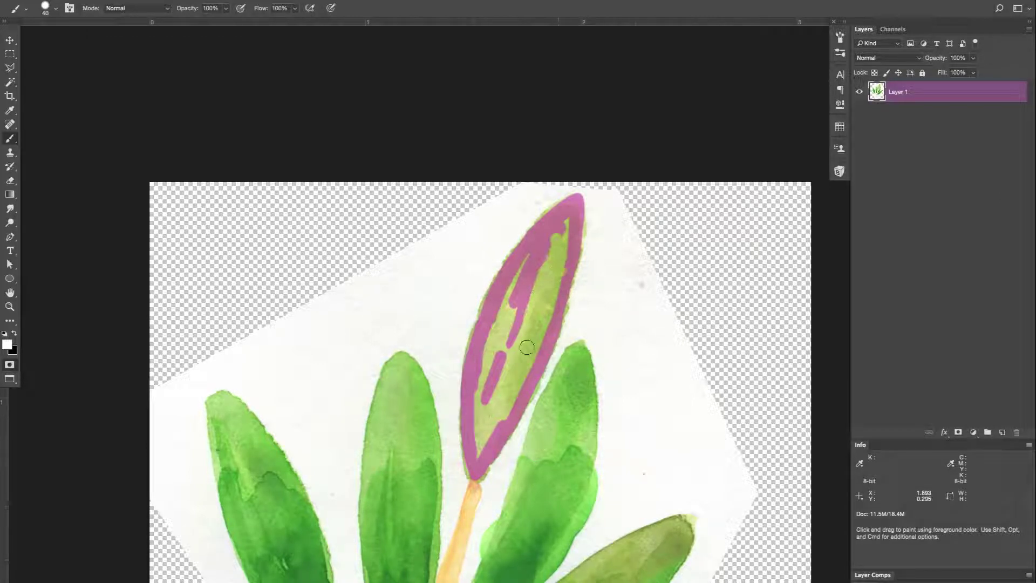
key("z")
key("x")
key("b")
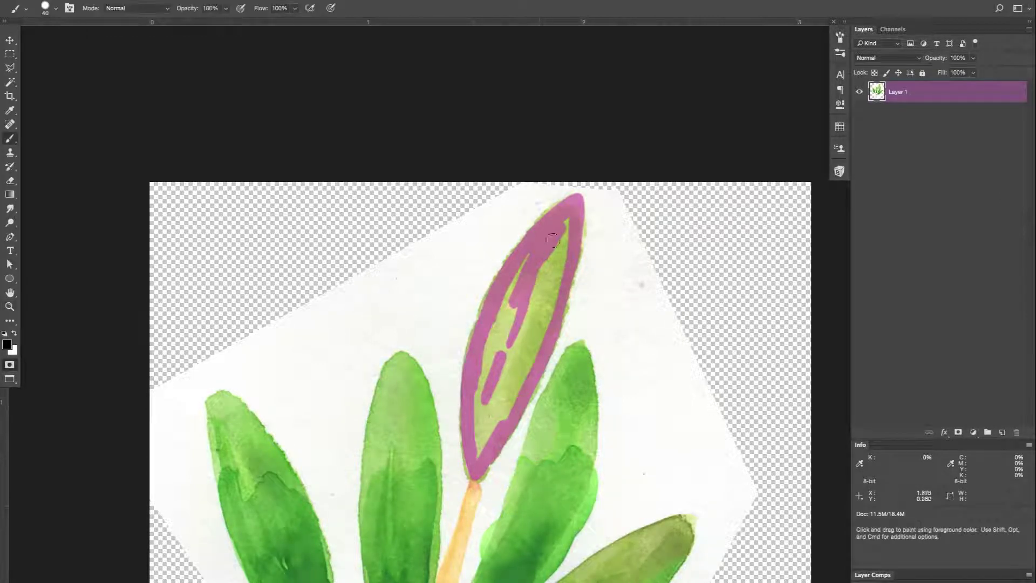
mouse_move(567, 217)
left_mouse_down()
mouse_move(533, 292)
mouse_move(522, 338)
mouse_move(563, 232)
mouse_move(528, 374)
left_mouse_up()
mouse_move(543, 243)
left_mouse_down()
mouse_move(518, 276)
mouse_move(488, 364)
mouse_move(519, 310)
left_mouse_up()
mouse_move(502, 390)
left_mouse_down()
mouse_move(524, 356)
mouse_move(518, 382)
left_mouse_up()
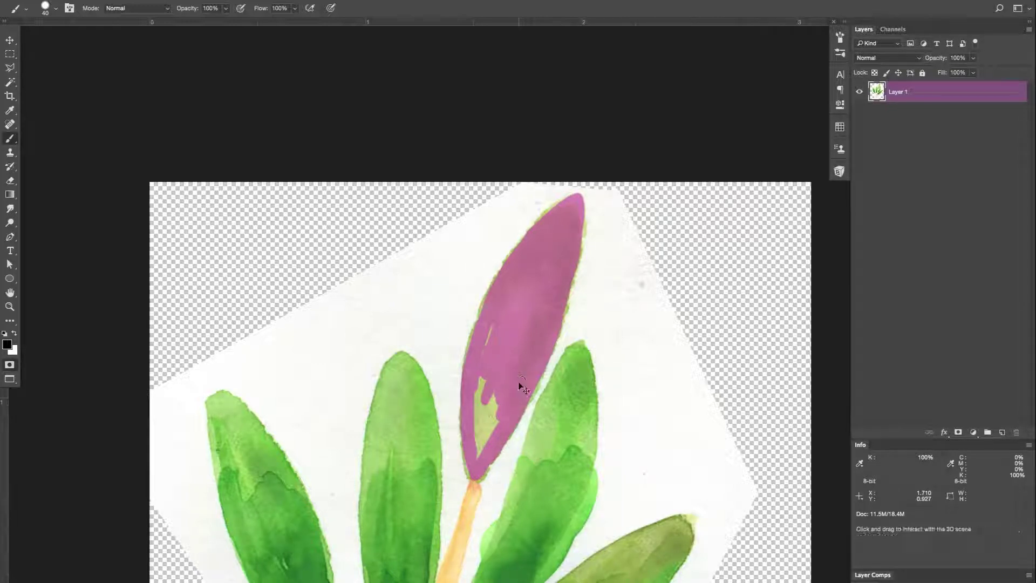
key("super+z")
Select the unmasked interior of the tallest leaf with the Magic Wand at tolerance 15, contiguous.
left_click_drag(520, 378, 588, 340)
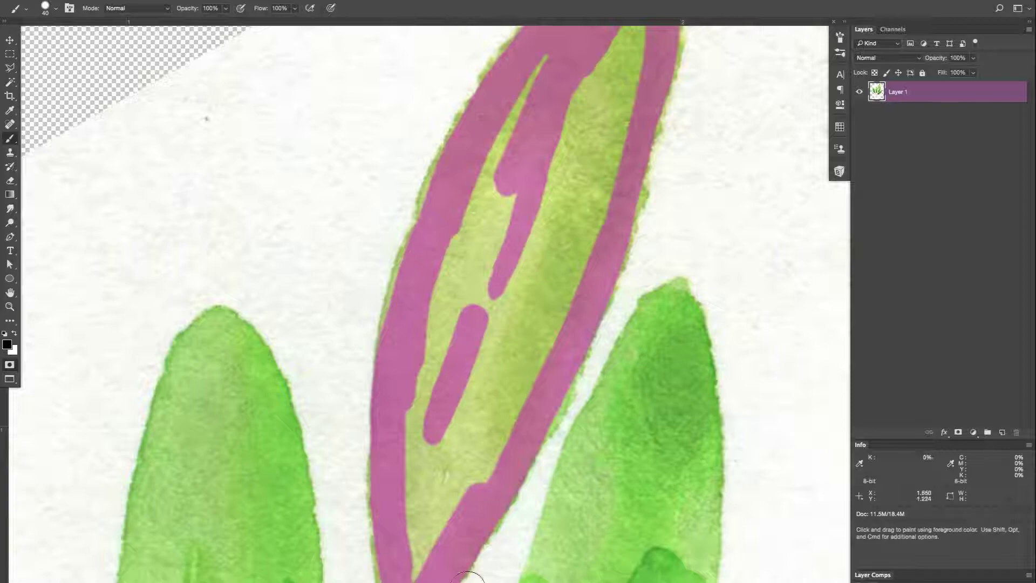
mouse_move(539, 367)
left_mouse_down()
mouse_move(494, 386)
mouse_move(506, 398)
left_mouse_up()
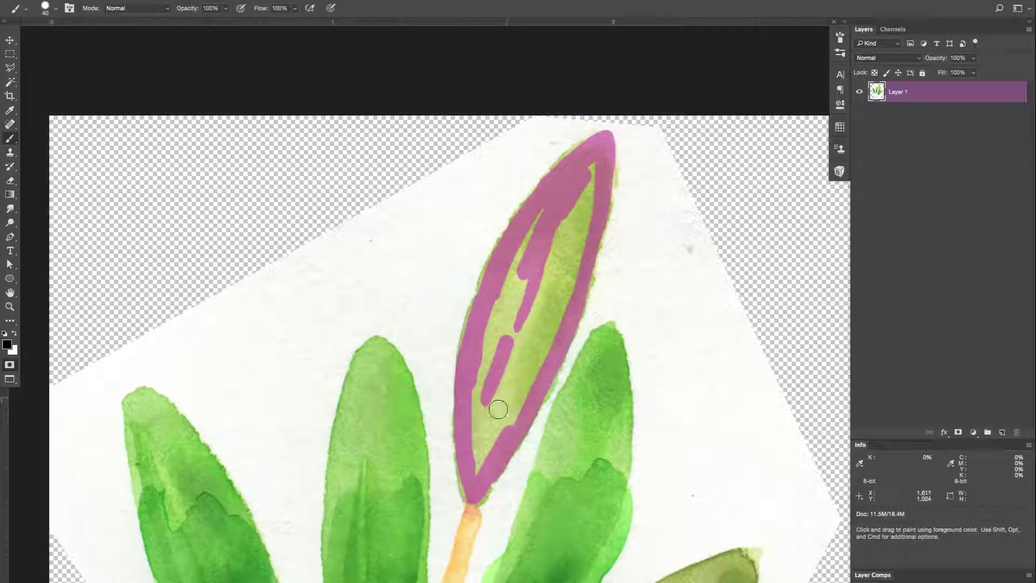
key("w")
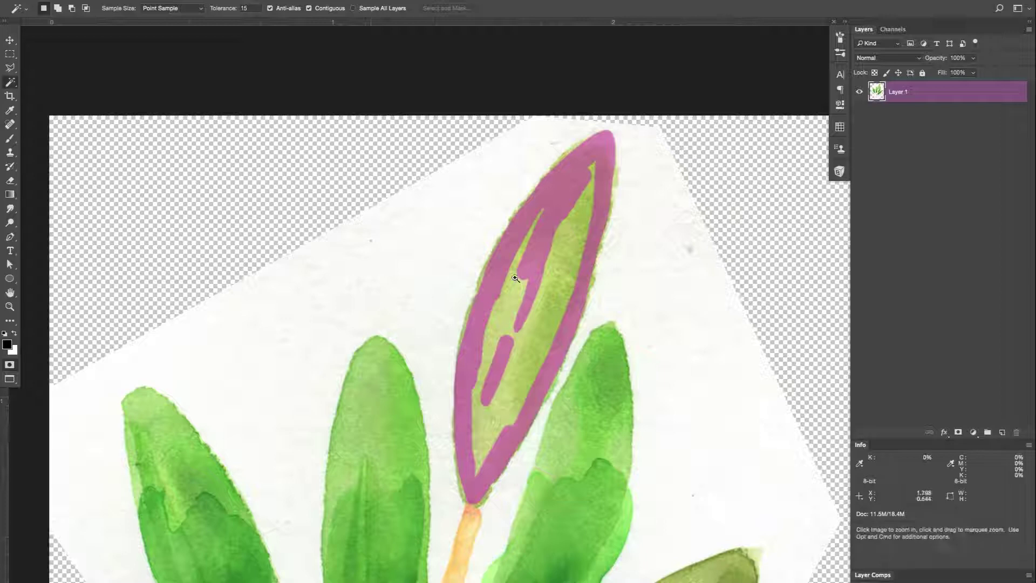
left_click(491, 254, "super")
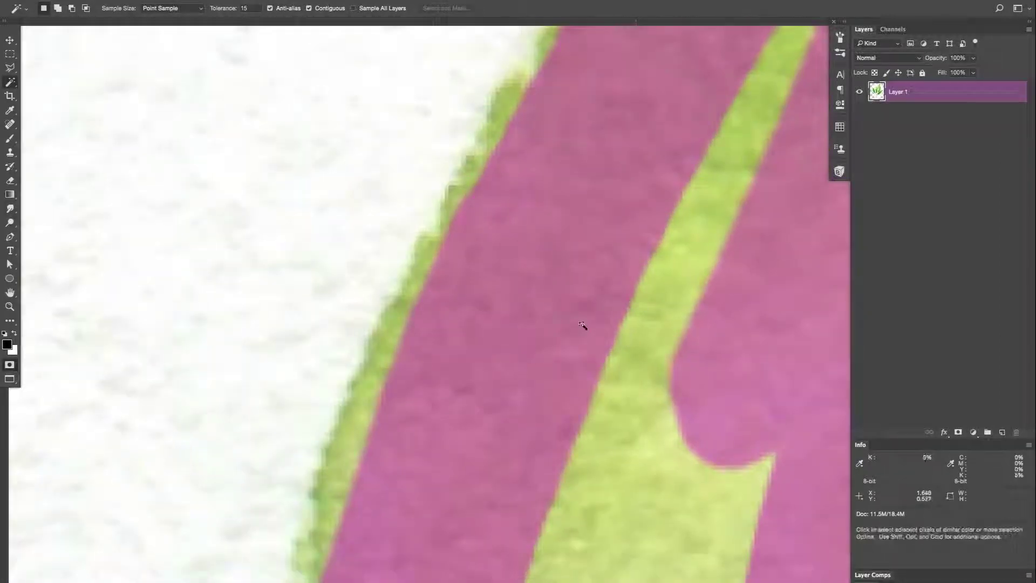
left_click(672, 295, "alt+super")
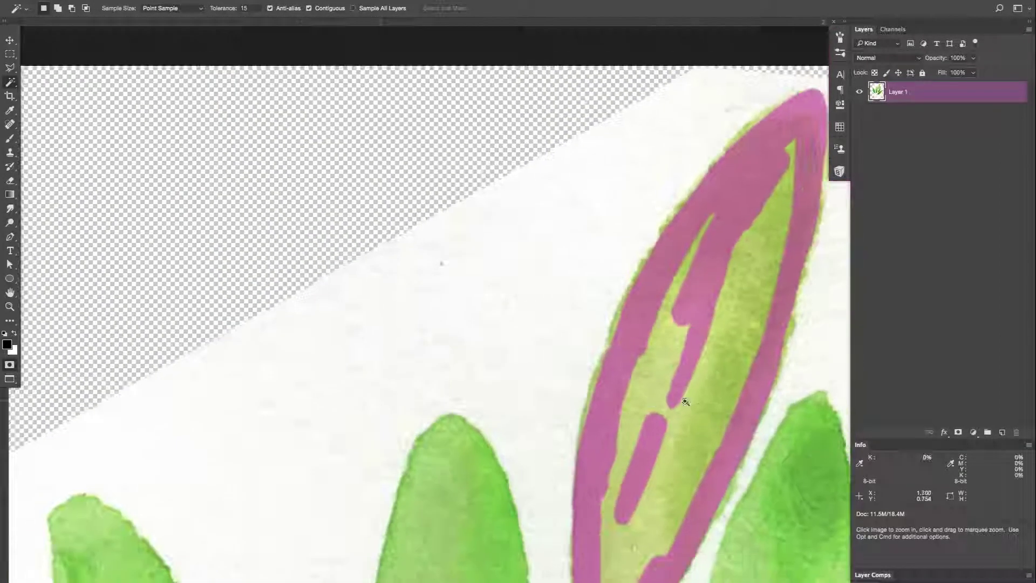
left_click(712, 394)
left_click_drag(688, 286, 630, 301)
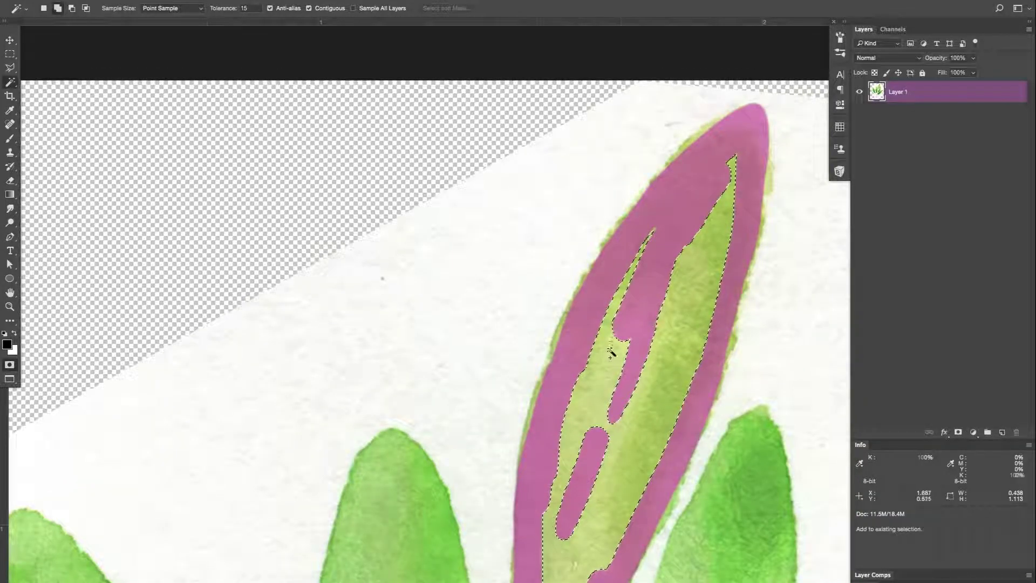
Examine the selection's border up close at the narrow upper gap between the mask strokes.
left_click(655, 229, "super")
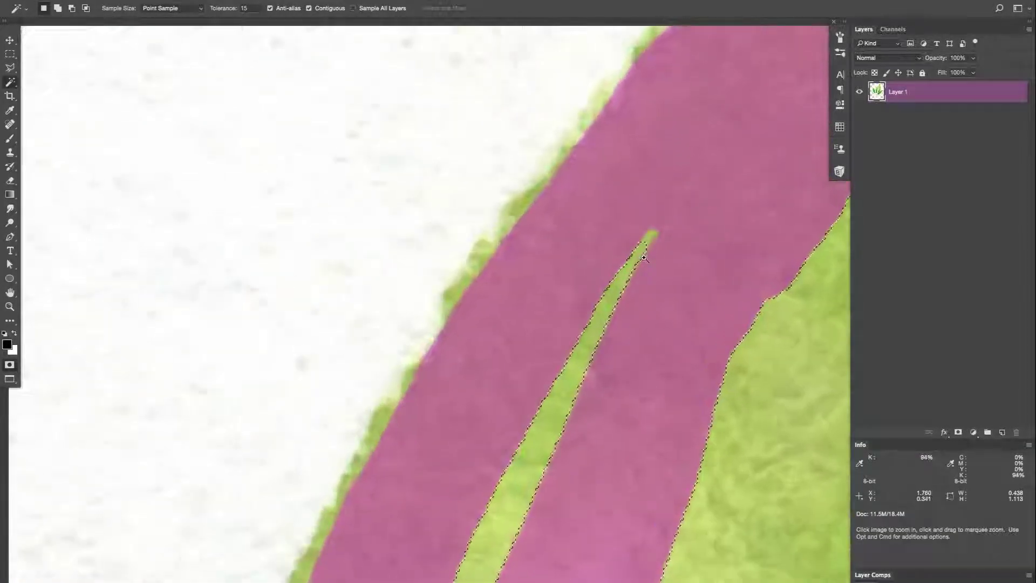
left_click_drag(740, 320, 607, 326)
left_click_drag(756, 433, 722, 423)
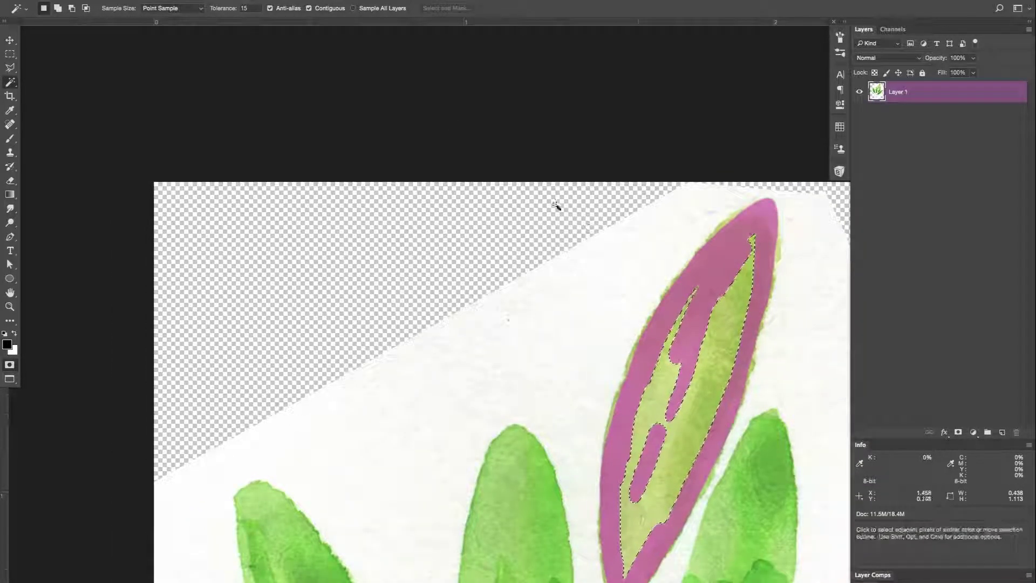
left_click(688, 286, "super")
left_click(760, 260, "super")
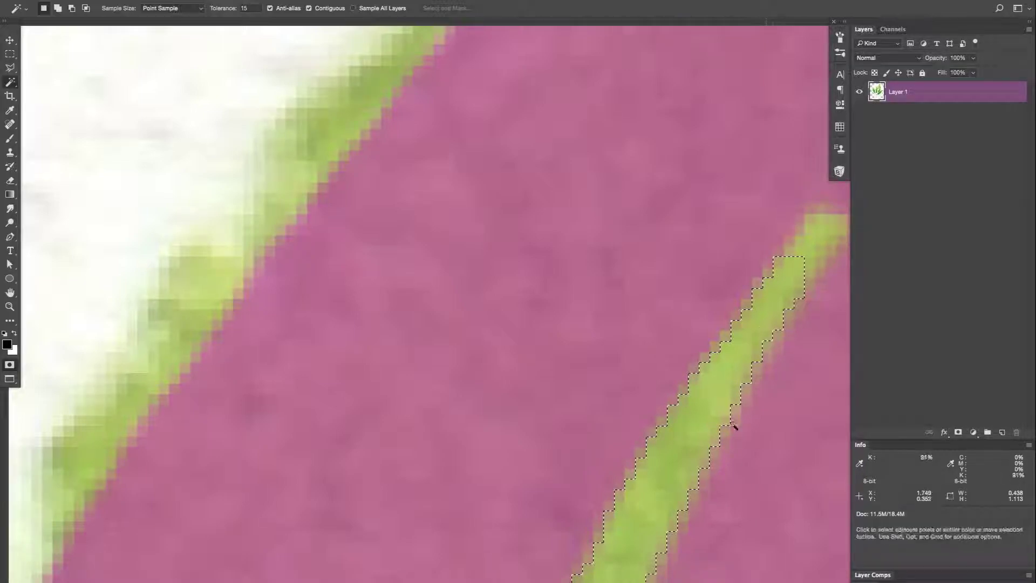
Expand the selection of the tallest leaf's interior by 5 pixels.
left_click_drag(767, 328, 635, 480)
left_click_drag(478, 208, 387, 171)
left_click(235, 1)
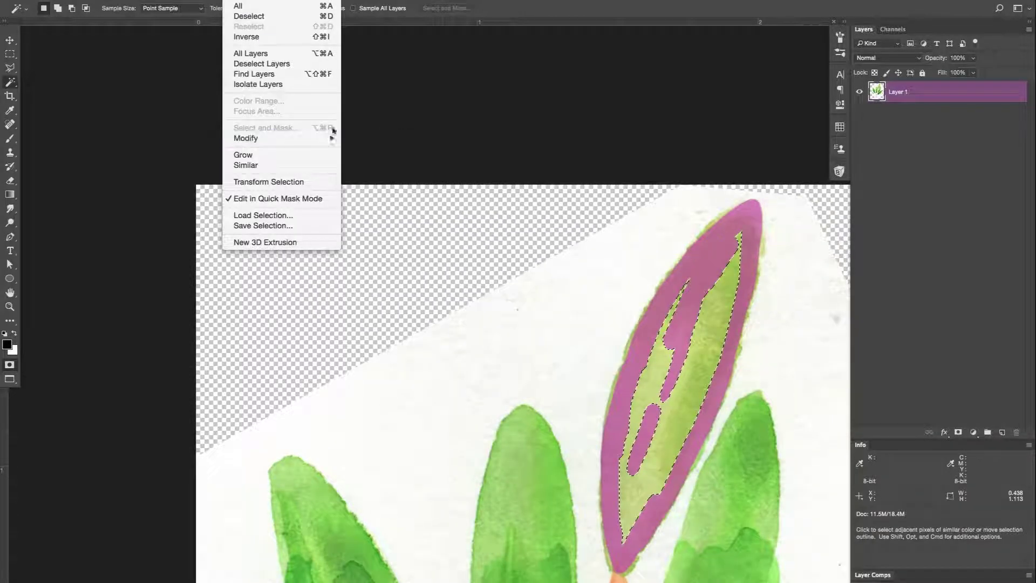
mouse_move(324, 142)
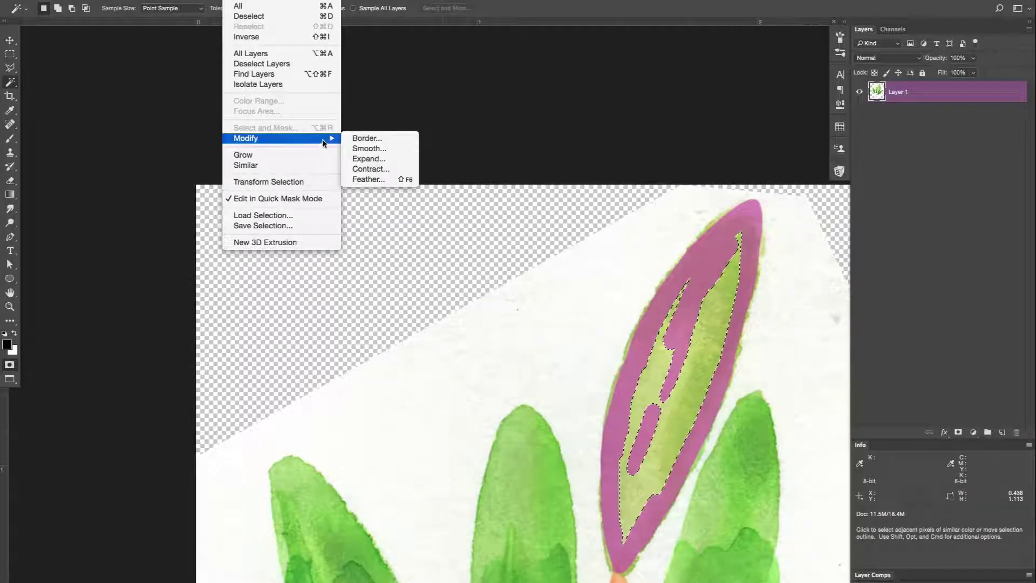
left_click(373, 159)
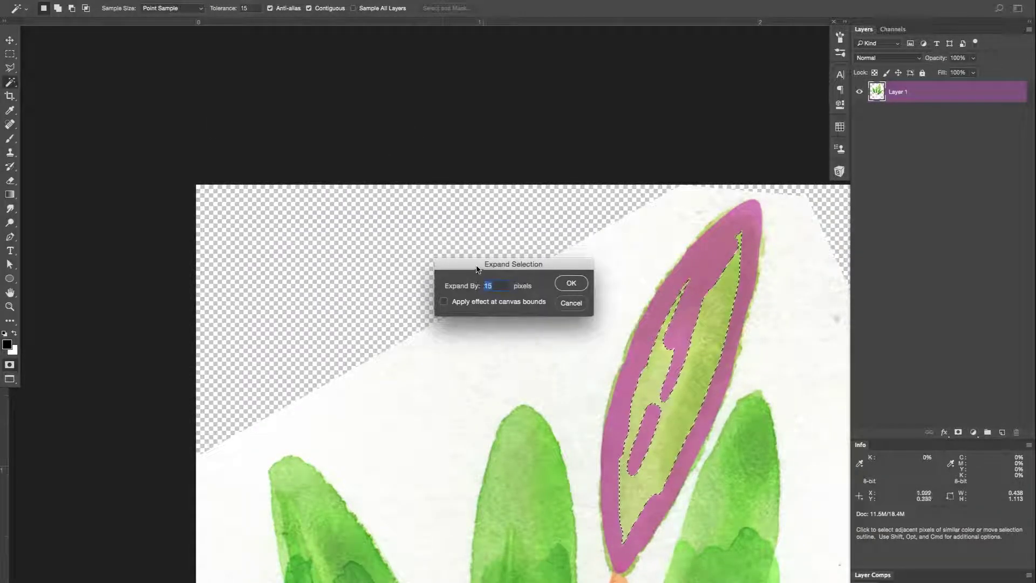
type("5")
key("Return")
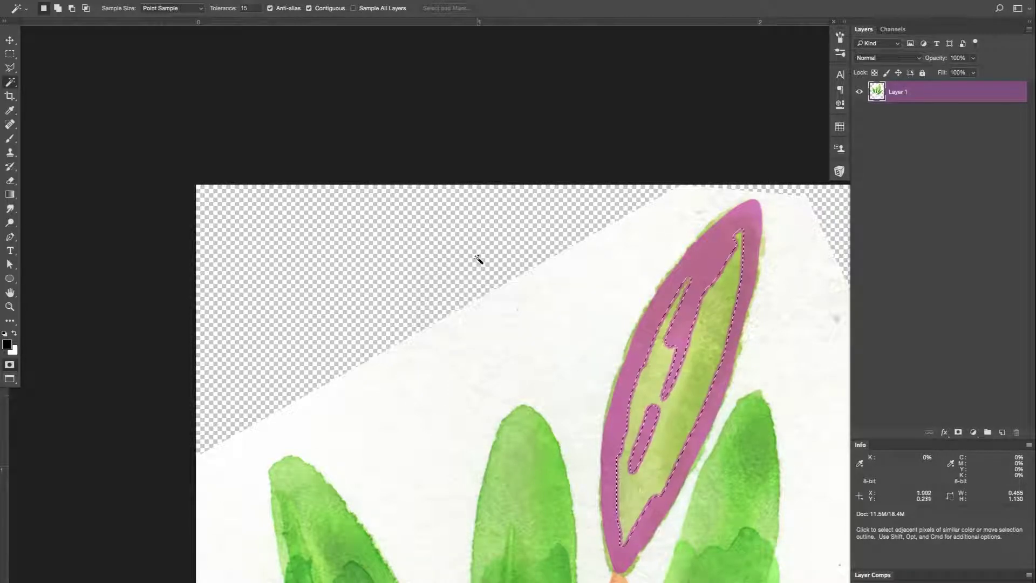
Fill the expanded selection inside the tallest leaf with the black foreground color on the quick mask, and deselect.
scroll(701, 323, "right", 2)
scroll(701, 324, "down", 1)
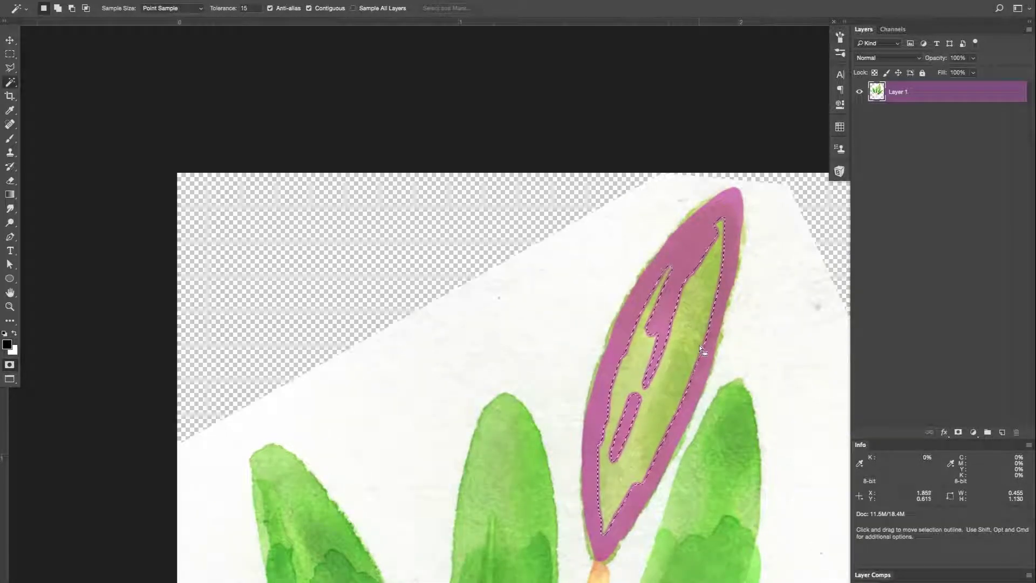
key("alt+BackSpace")
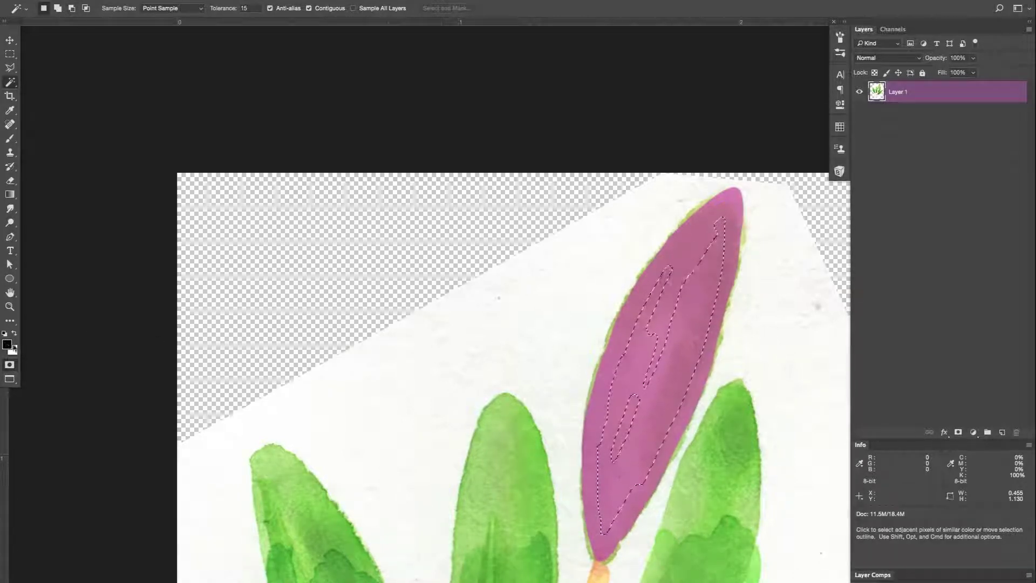
key("super+d")
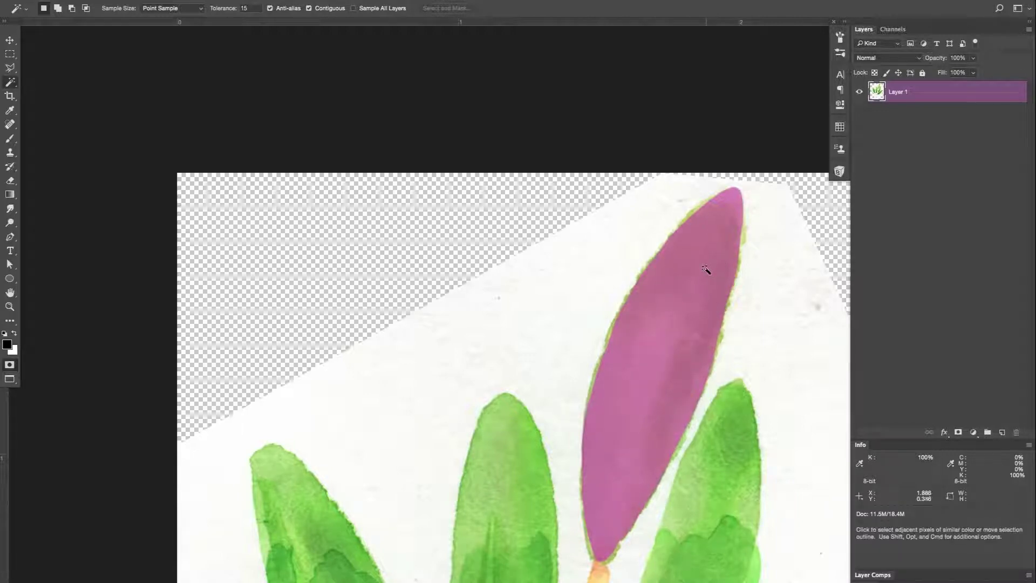
Examine the filled mask along the tallest leaf's edge up close and in the context of the whole painting.
mouse_move(679, 269)
left_mouse_down()
mouse_move(812, 184)
mouse_move(577, 394)
left_mouse_up()
key("b")
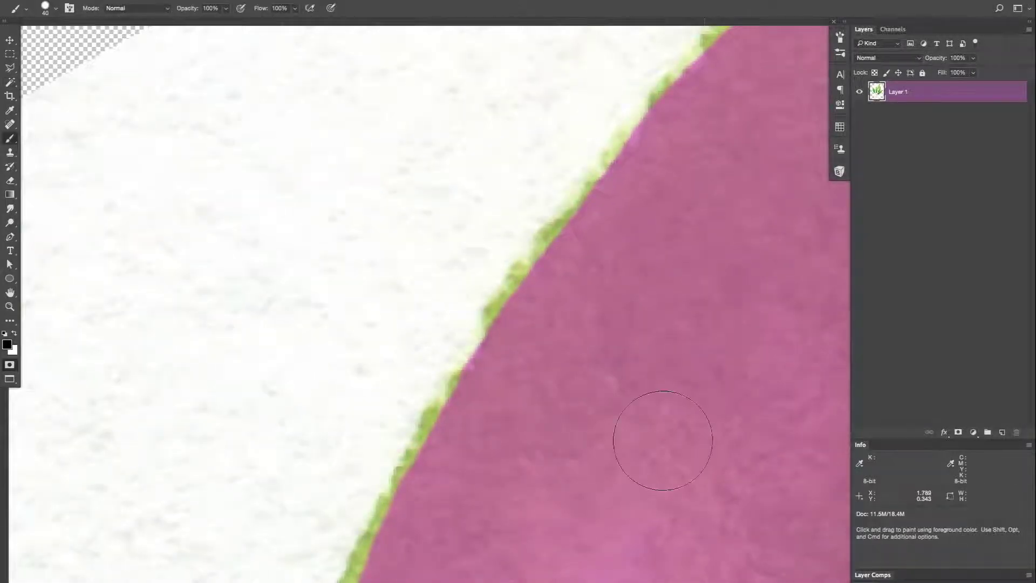
key("super+minus")
key("super+minus")
key("super+minus")
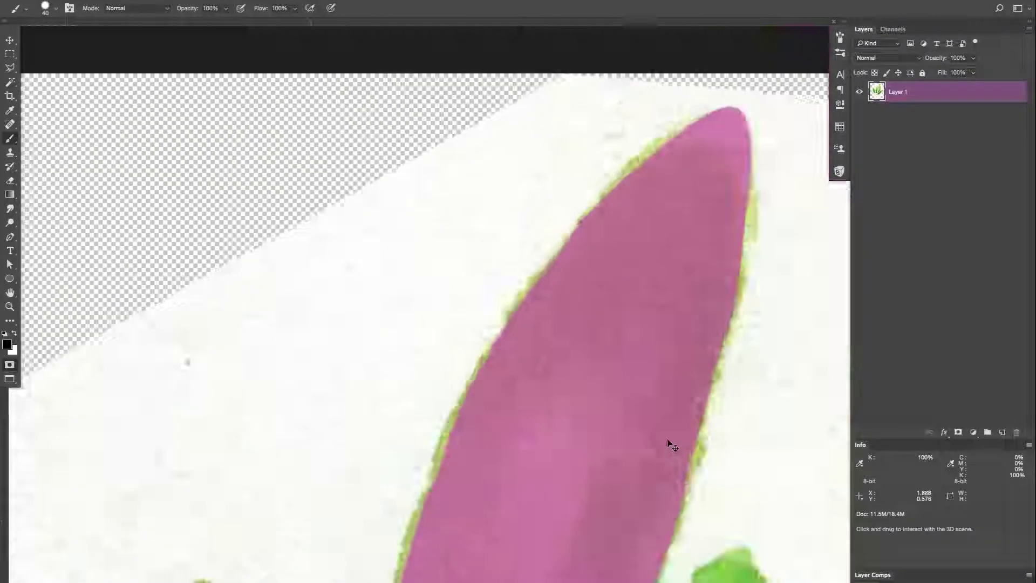
key("super+minus")
key("super+minus")
key("super+plus")
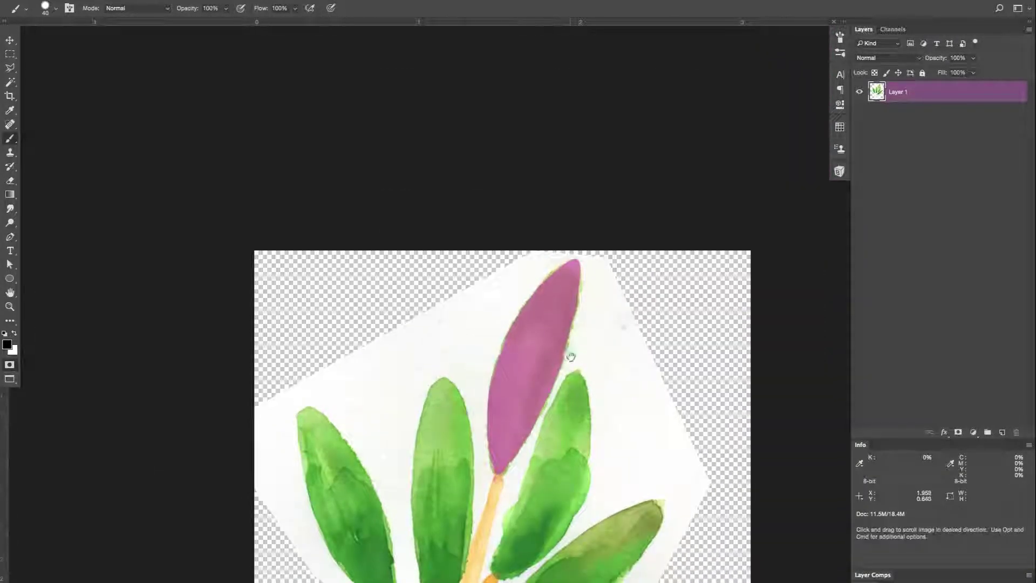
left_click_drag(571, 357, 564, 371)
key("super+plus")
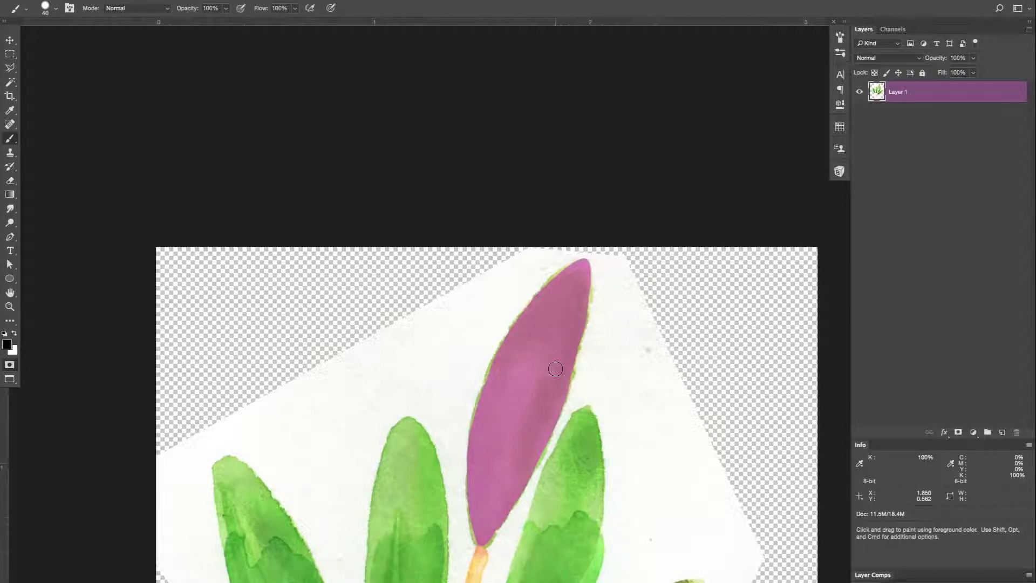
Turn the quick mask into a selection and try adding a layer mask to Layer 1 from it.
key("q")
scroll(596, 281, "down", 6)
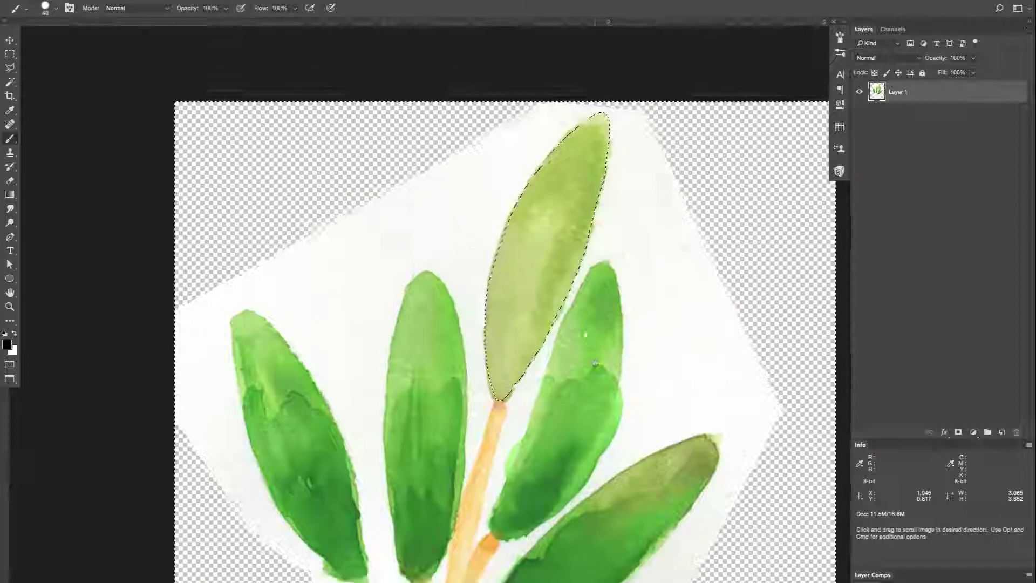
left_click_drag(595, 363, 588, 417)
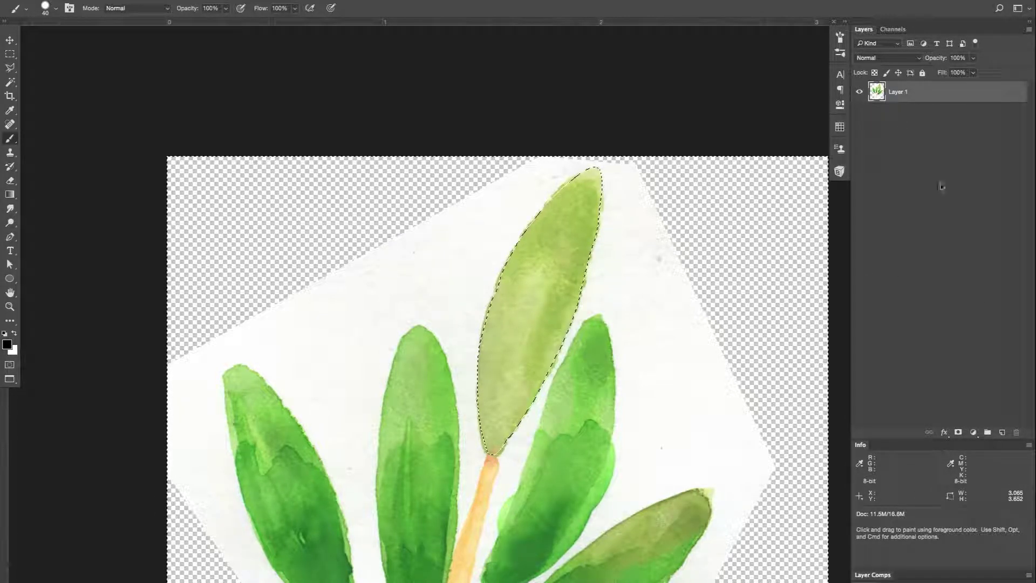
left_click(959, 432, "alt")
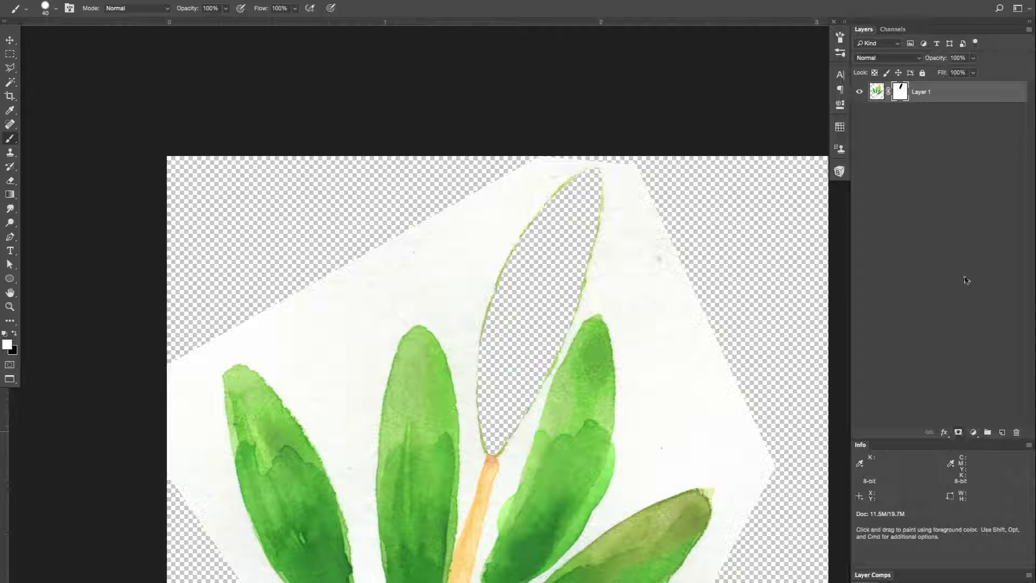
mouse_move(640, 442)
left_mouse_down()
mouse_move(629, 354)
mouse_move(654, 236)
mouse_move(625, 408)
left_mouse_up()
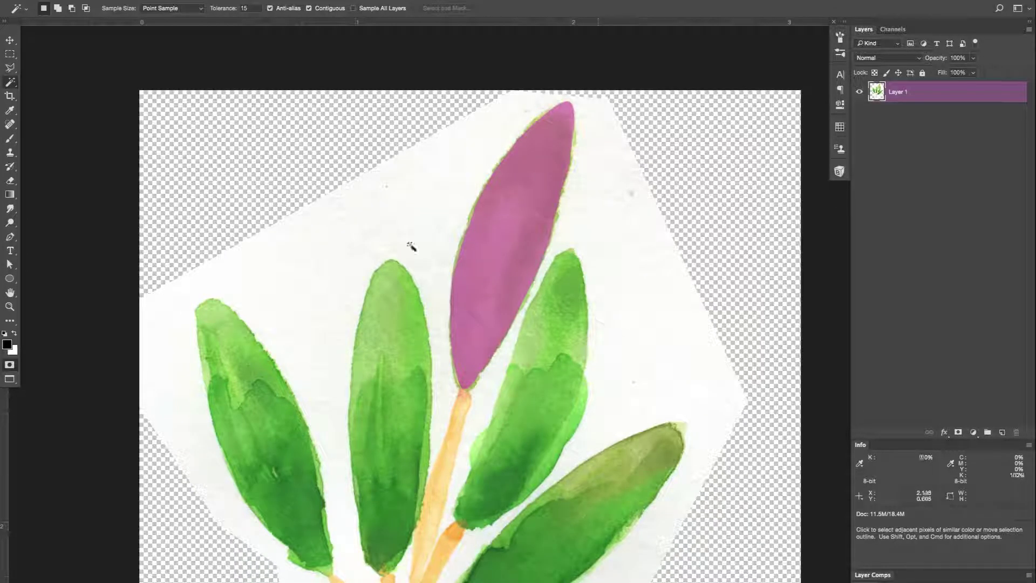
Leave Quick Mask mode and inspect the resulting selection around the tallest leaf and along the canvas border.
left_click(9, 366)
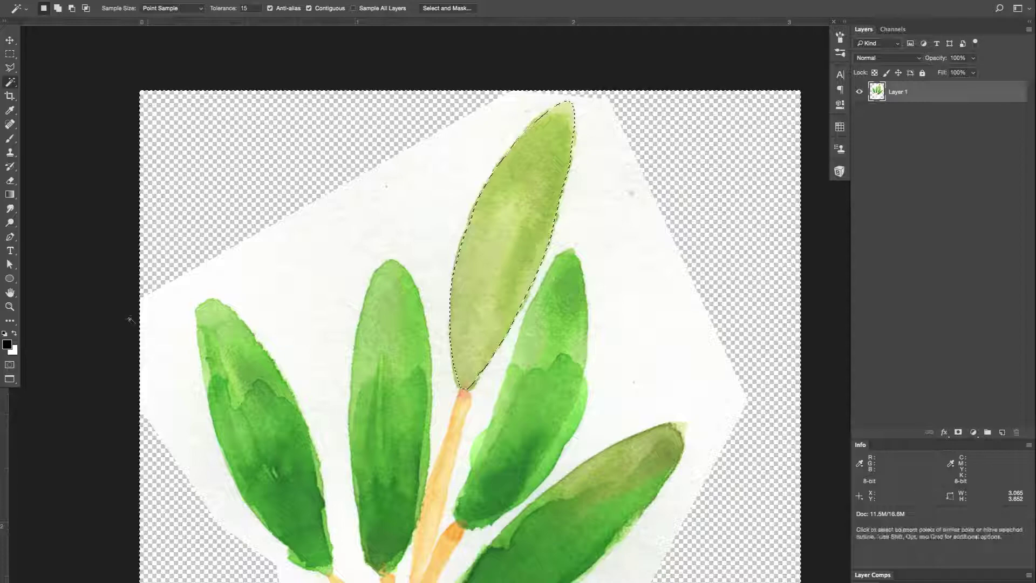
scroll(756, 135, "down", 5)
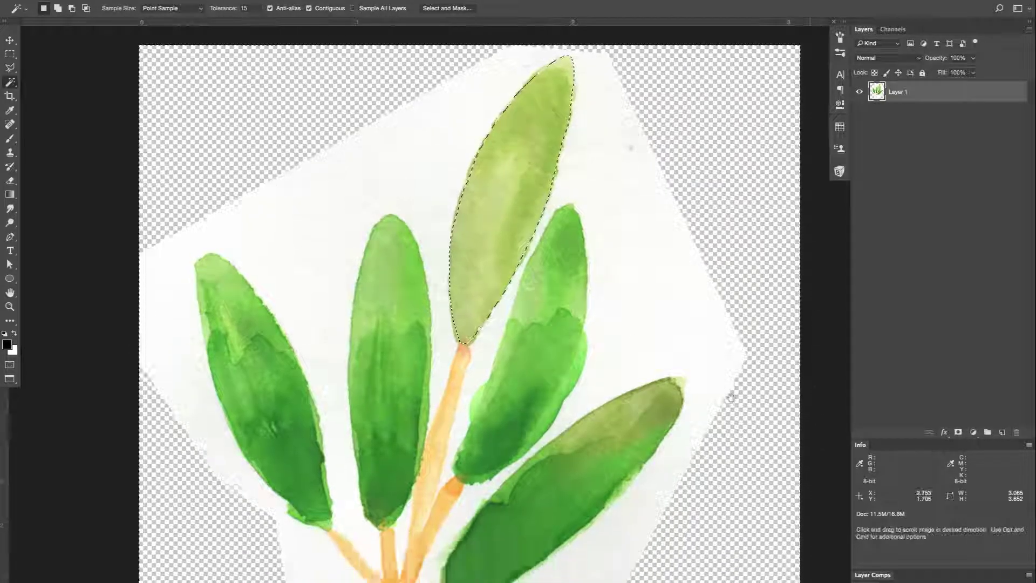
scroll(699, 258, "up", 5)
scroll(699, 258, "up", 5)
scroll(699, 257, "left", 2)
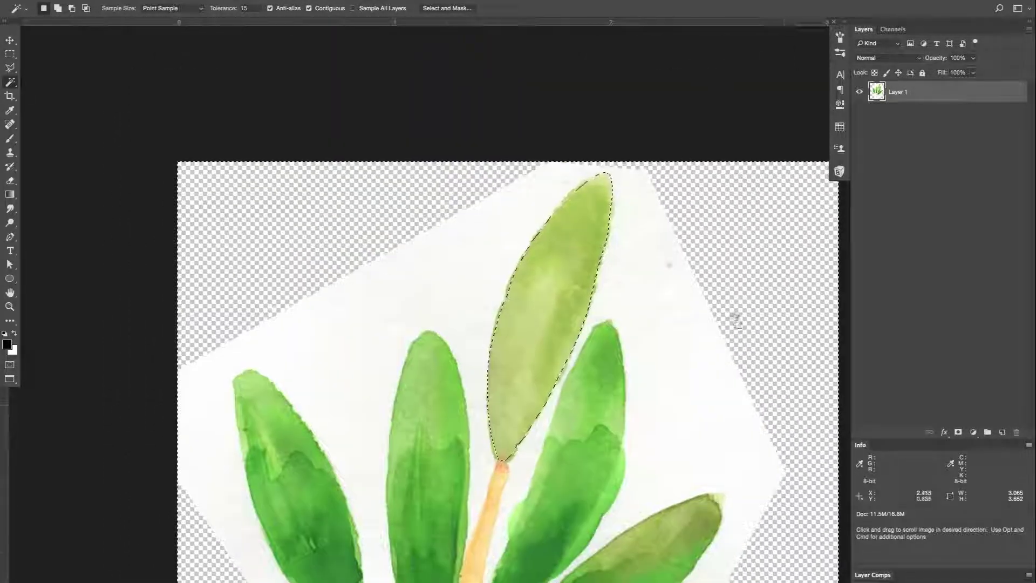
scroll(698, 254, "down", 2)
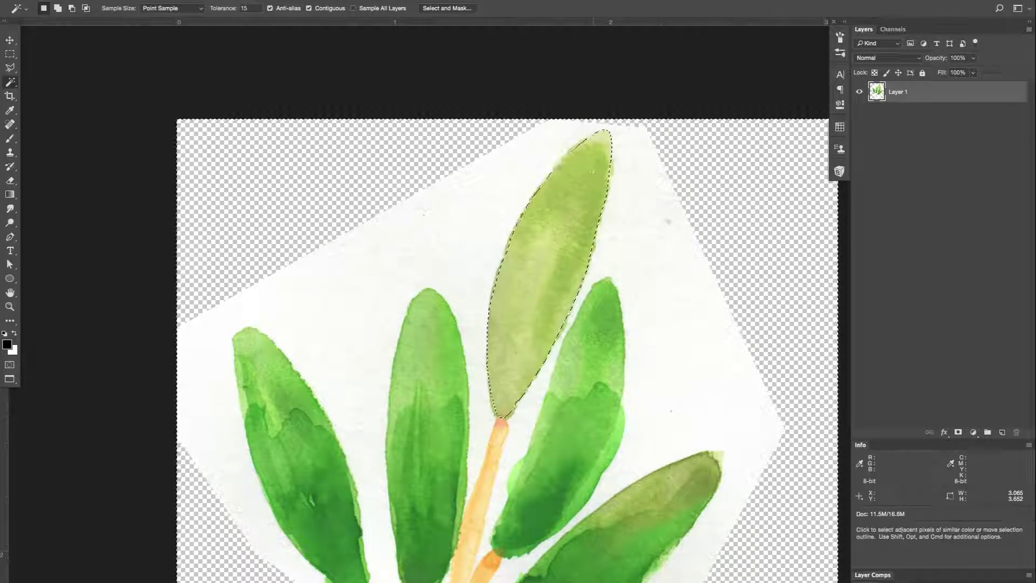
Invert the selection so only the tallest leaf is selected, and add a layer mask to Layer 1 from it.
left_click(245, 1)
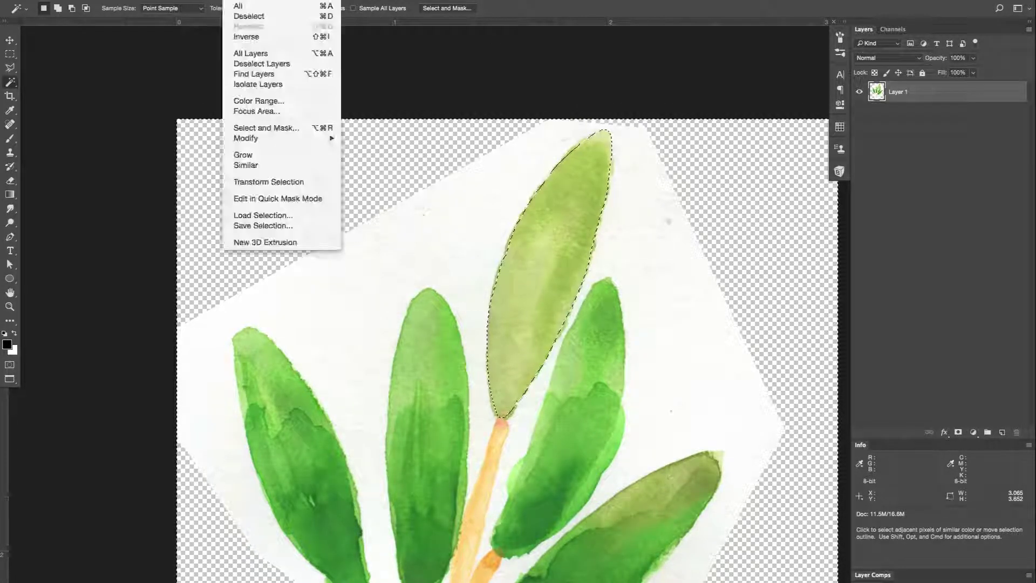
left_click(252, 38)
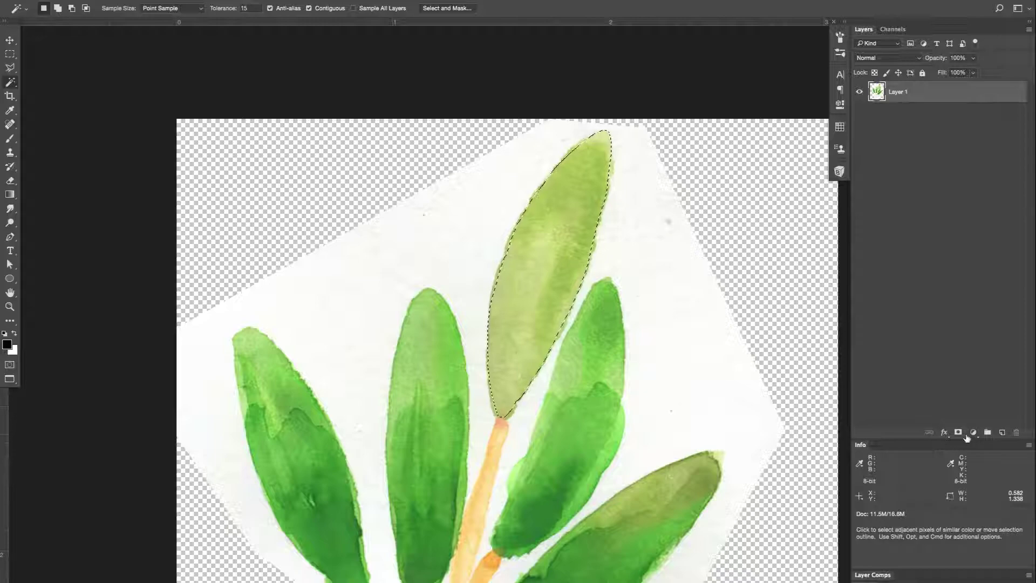
left_click(958, 432)
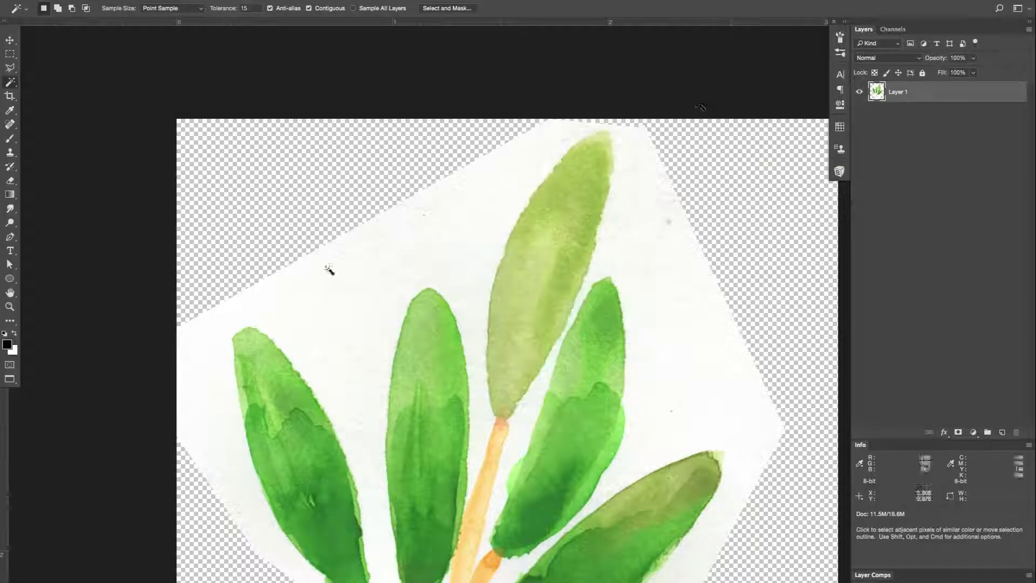
Set the Quick Mask color to indicate selected areas, in the Quick Mask options.
left_click(10, 365)
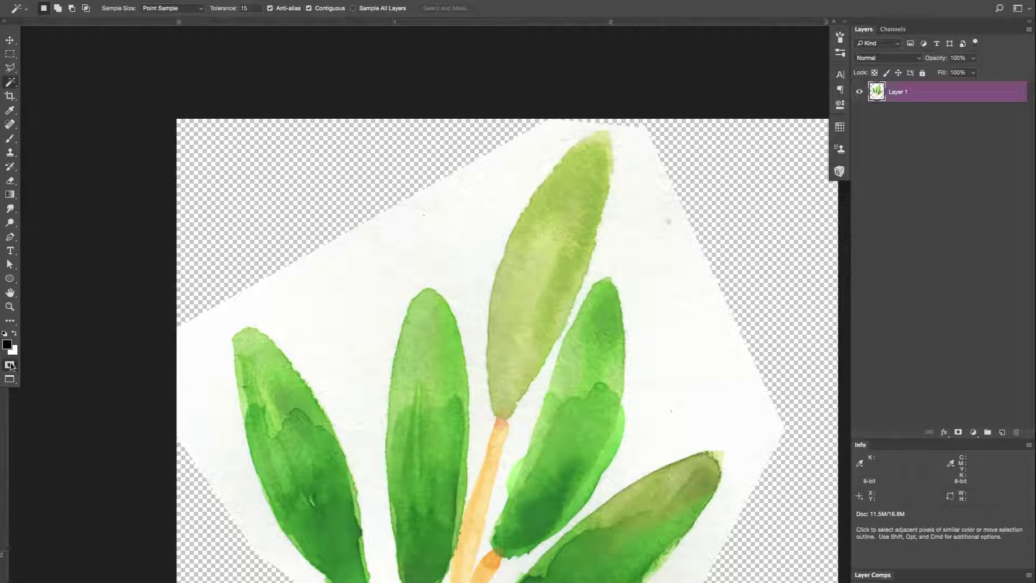
double_click(11, 364)
left_click(620, 289)
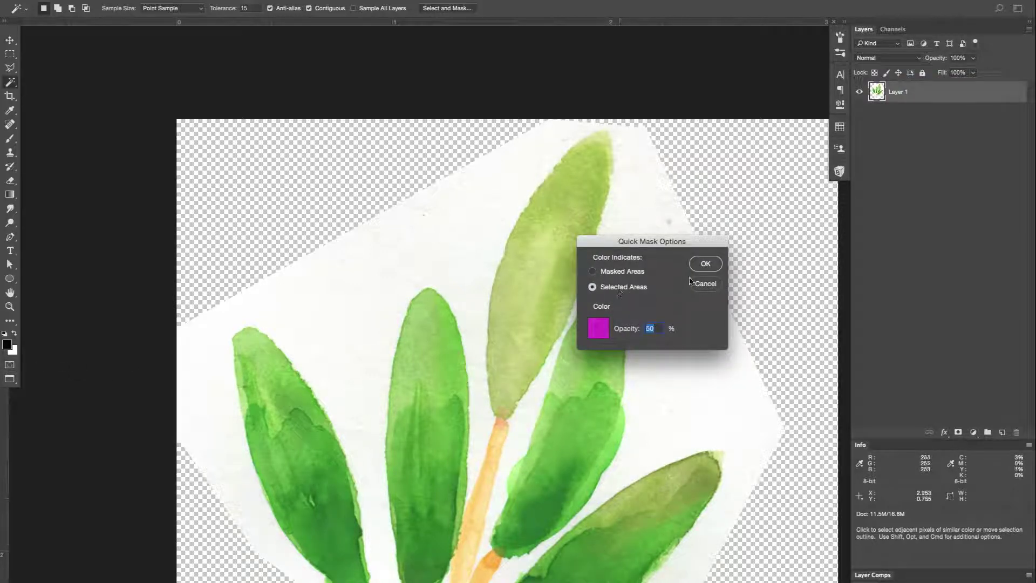
left_click(705, 264)
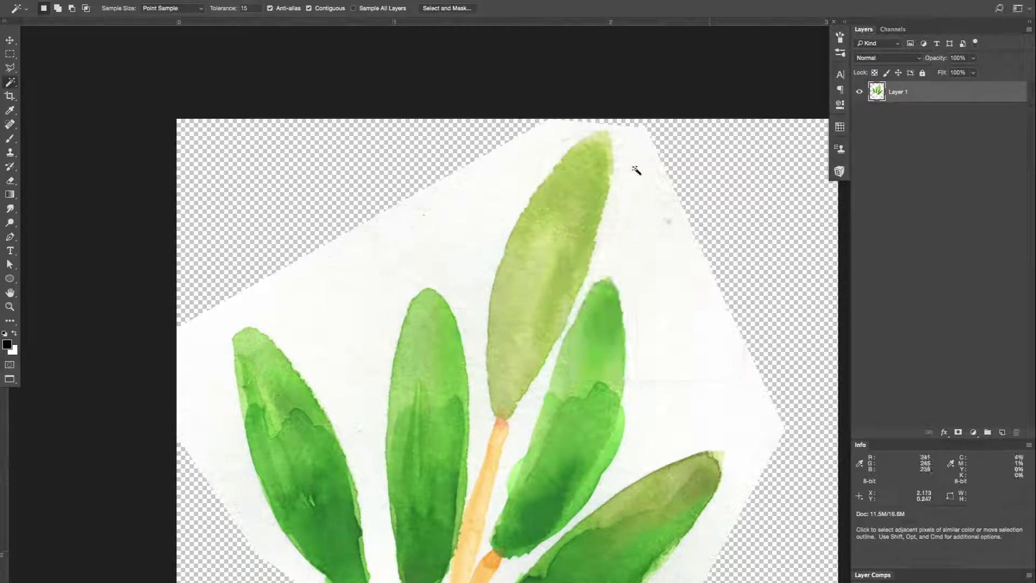
Outline the tallest leaf on the quick mask with the 40 px brush and select the enclosed interior with the Magic Wand.
key("b")
mouse_move(601, 137)
left_mouse_down()
mouse_move(552, 182)
mouse_move(492, 343)
mouse_move(502, 412)
mouse_move(547, 342)
mouse_move(579, 261)
mouse_move(604, 141)
left_mouse_up()
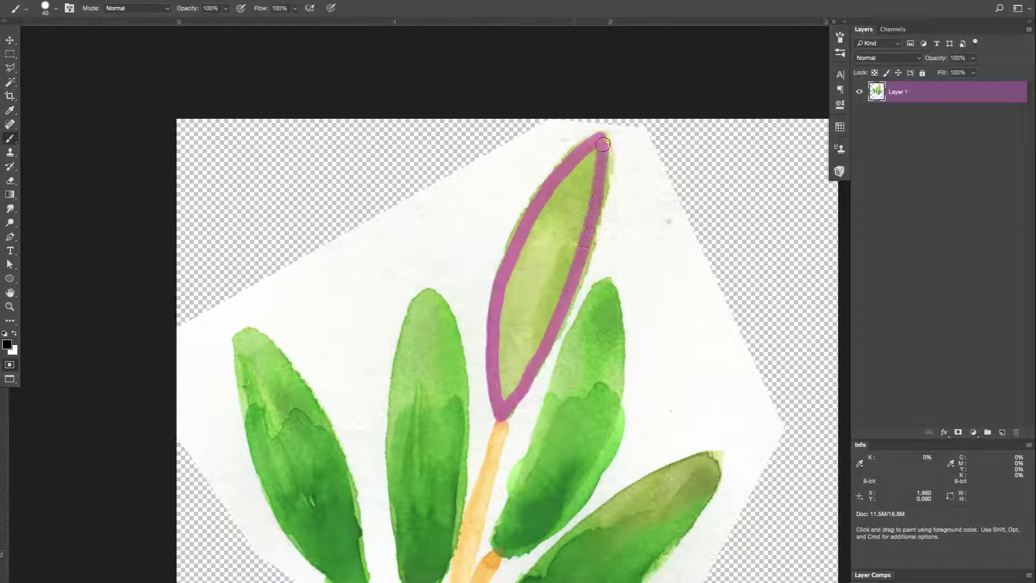
key("w")
left_click(545, 235)
Expand the leaf's interior selection and fill it with black, completing the mask and leaving Quick Mask mode.
left_click(232, 0)
mouse_move(262, 141)
left_click(360, 161)
key("alt+BackSpace")
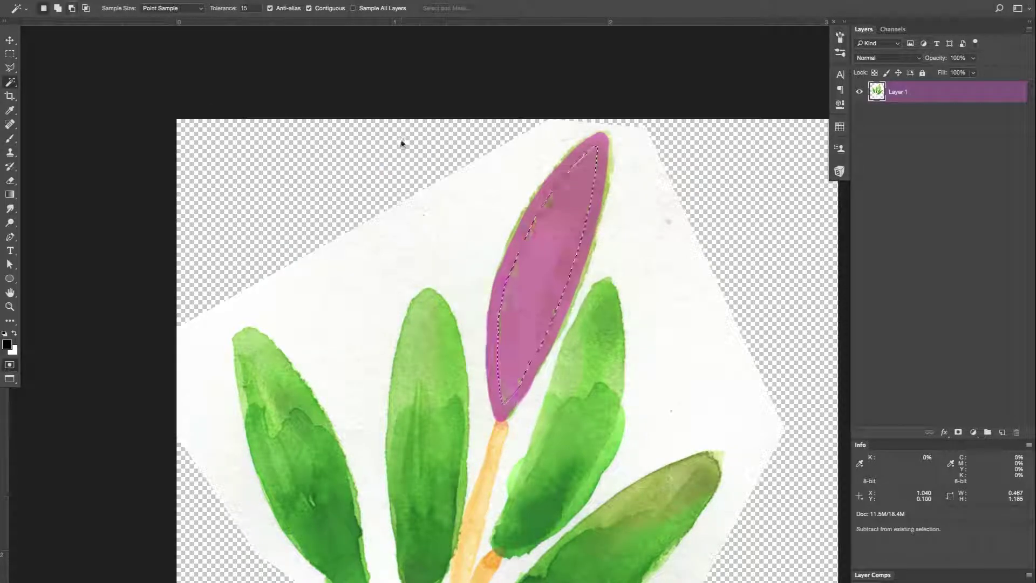
key("ctrl+d")
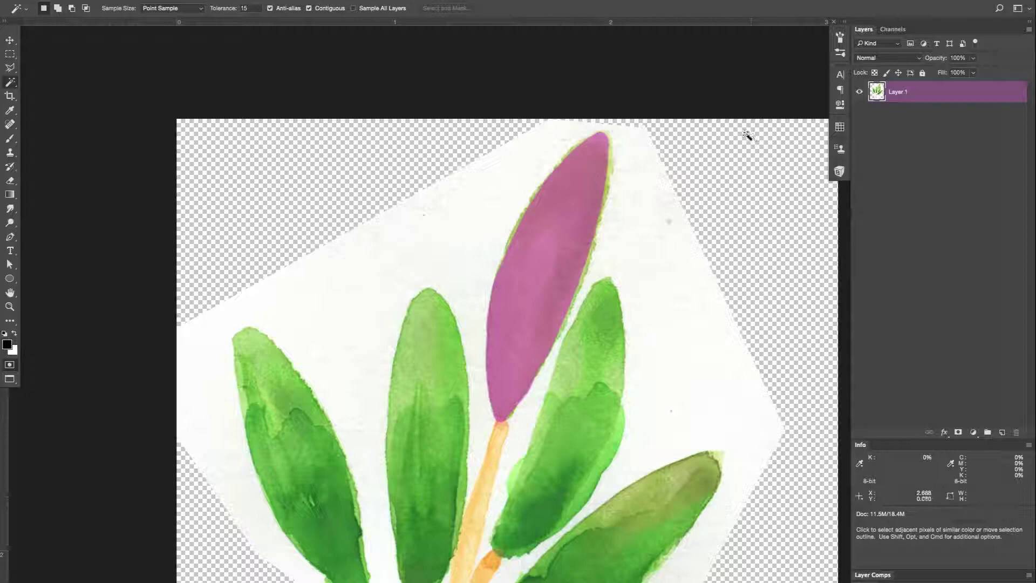
key("q")
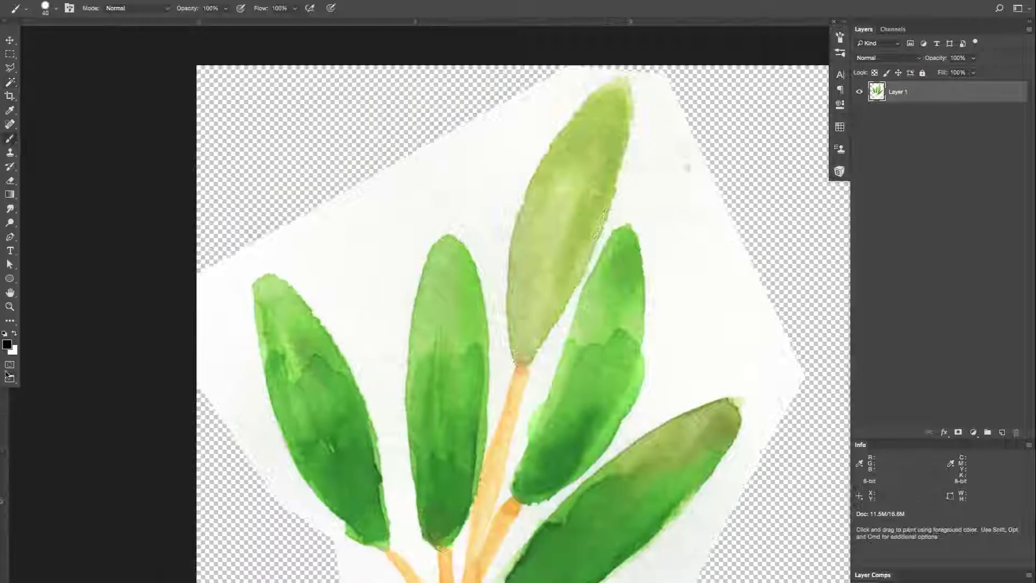
Enter Quick Mask mode with the color indicating selected areas, and paint a 40 px stroke along the tallest leaf's left edge.
double_click(10, 365)
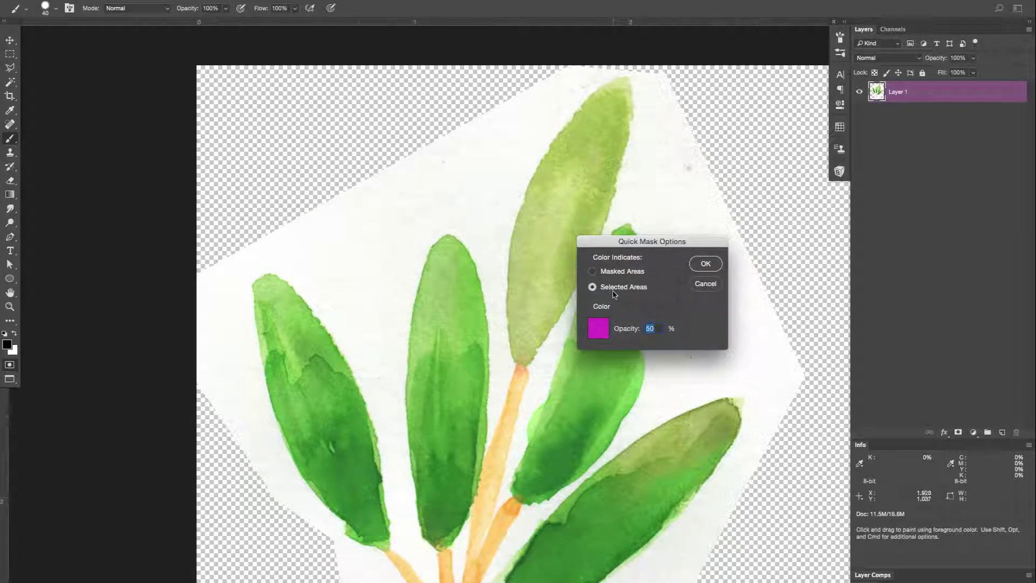
left_click(706, 264)
mouse_move(620, 84)
left_mouse_down()
mouse_move(574, 122)
mouse_move(539, 188)
mouse_move(522, 248)
mouse_move(521, 327)
left_mouse_up()
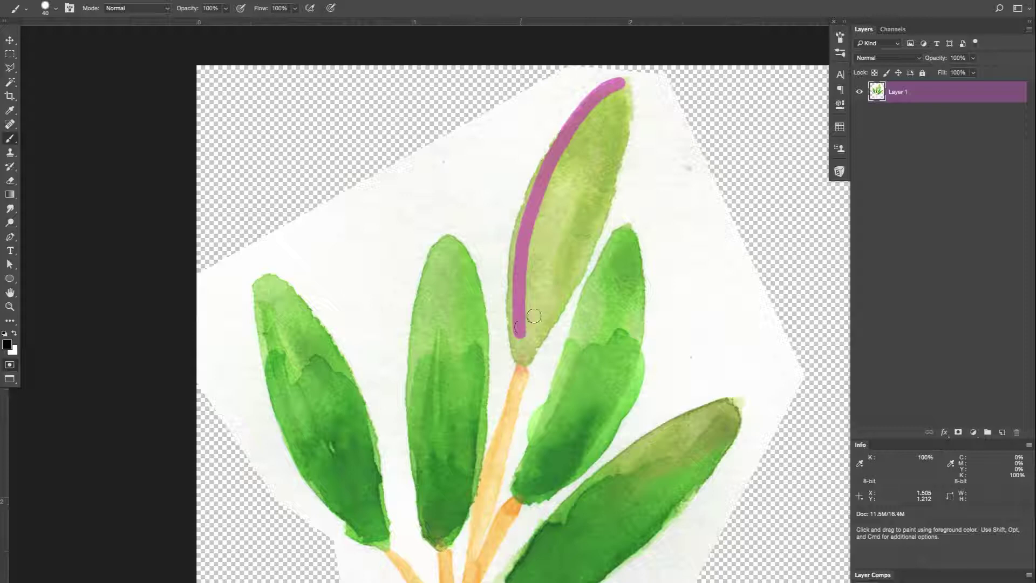